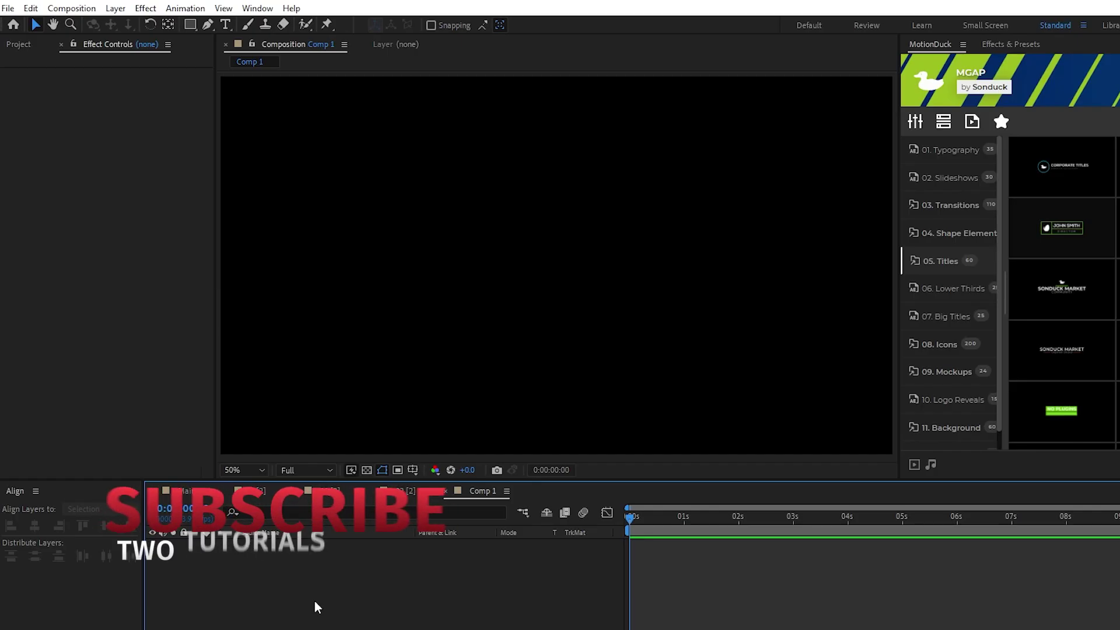
Set the Rectangle tool's fill to solid pink and its stroke to None
click(188, 26)
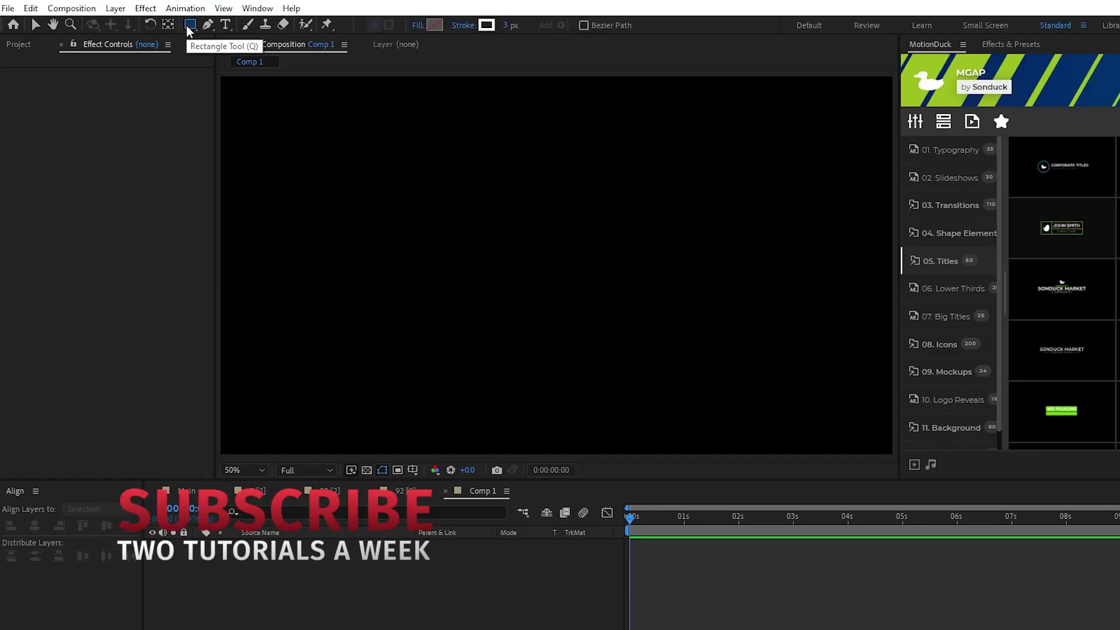
click(418, 26)
click(391, 133)
click(423, 212)
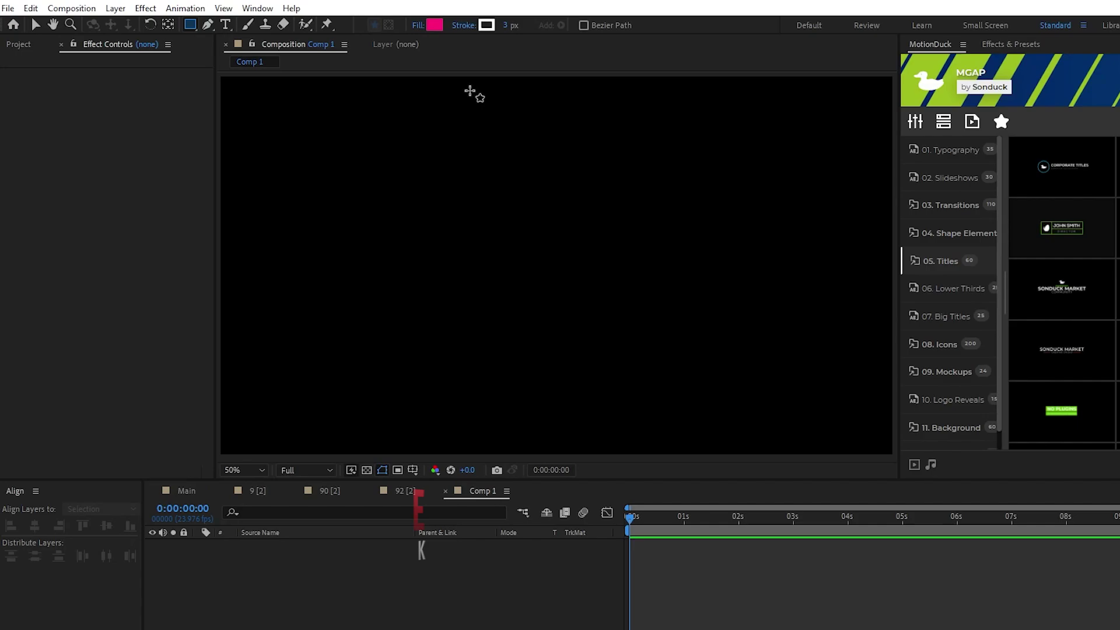
click(464, 25)
click(373, 131)
click(439, 211)
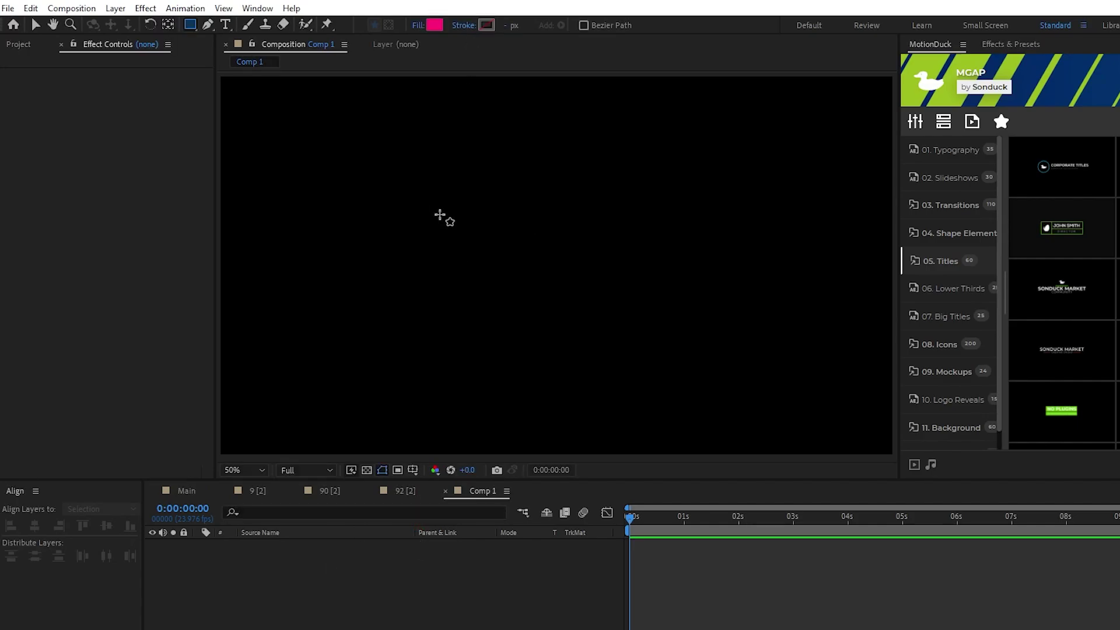
Draw a wide, thin bar just above the composition centre and select Shape Layer 1
drag(373, 199, 723, 222)
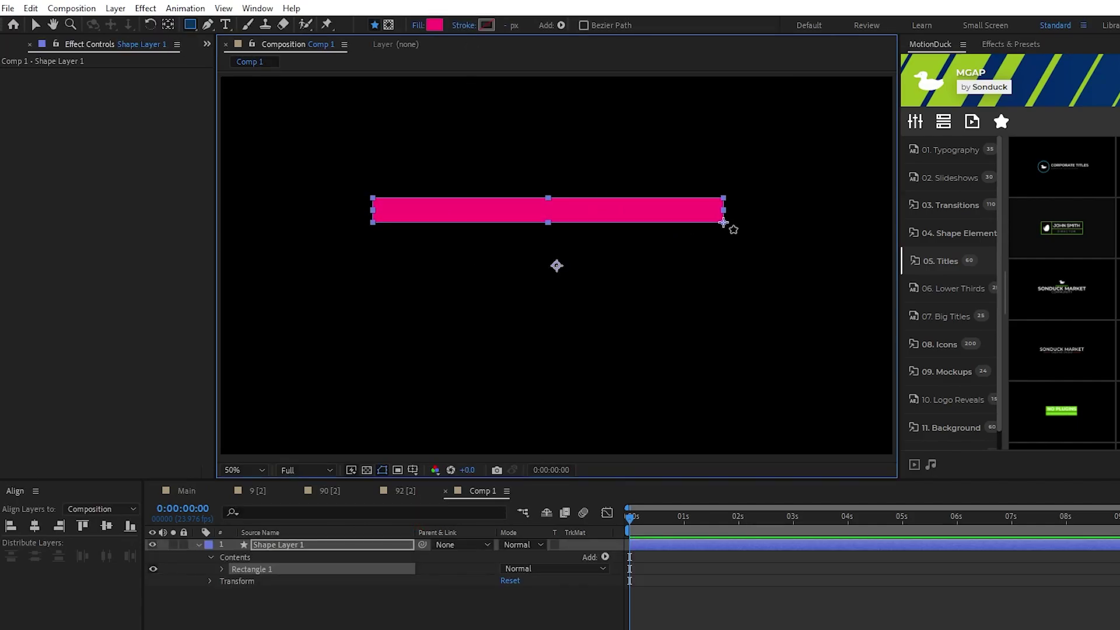
key(v)
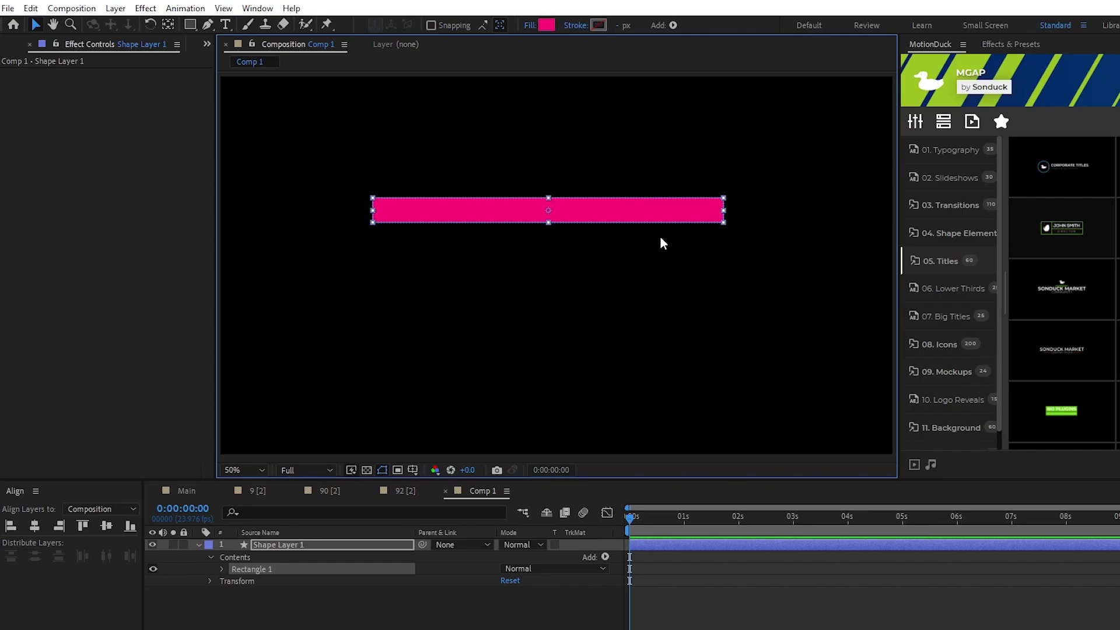
click(308, 548)
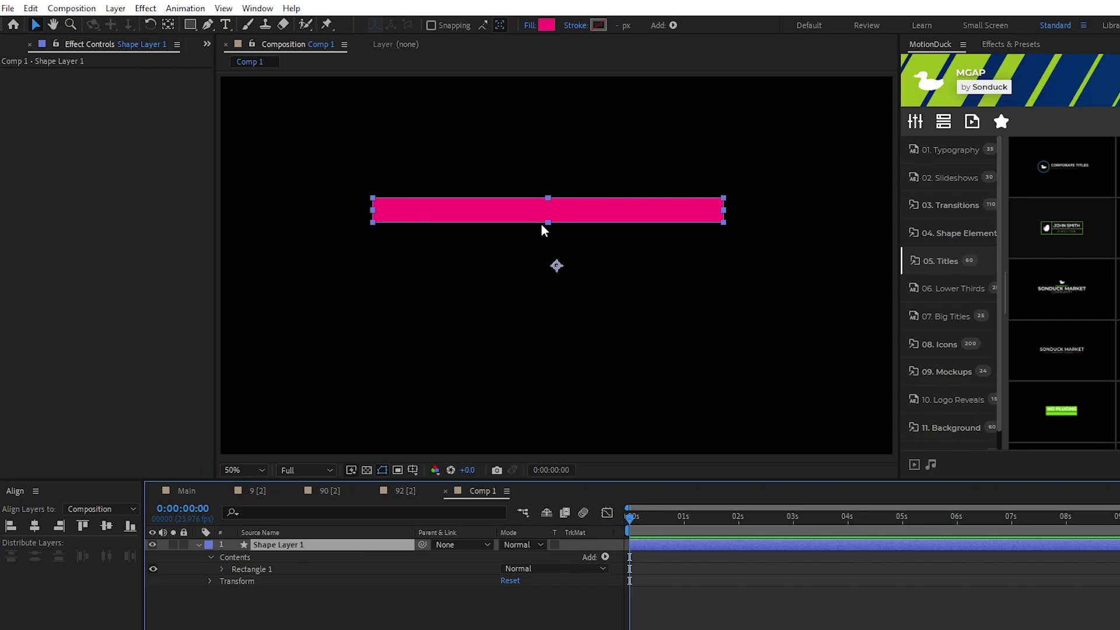
Set Shape Layer 1's anchor point to -22, -124 px through Transform > Anchor Point
right_click(282, 544)
mouse_move(389, 191)
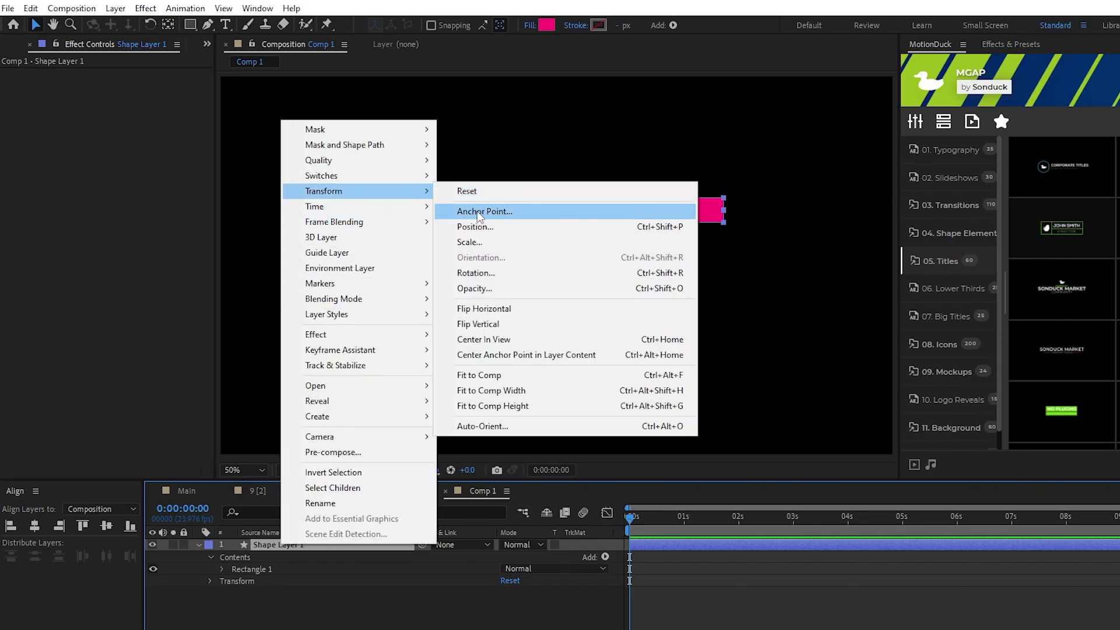
click(553, 212)
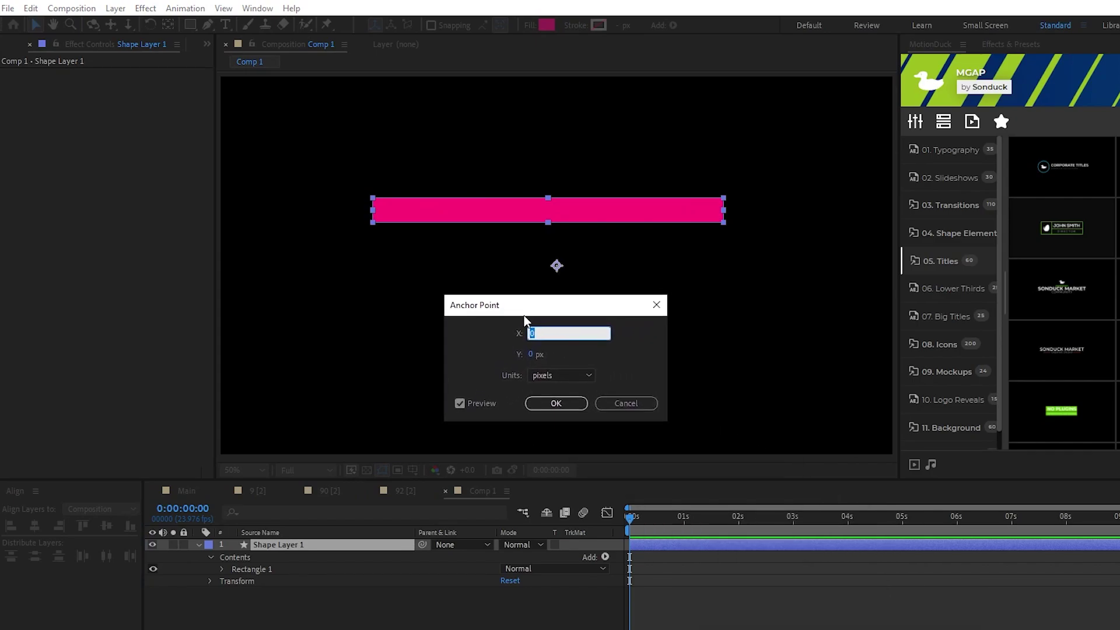
drag(534, 355, 456, 360)
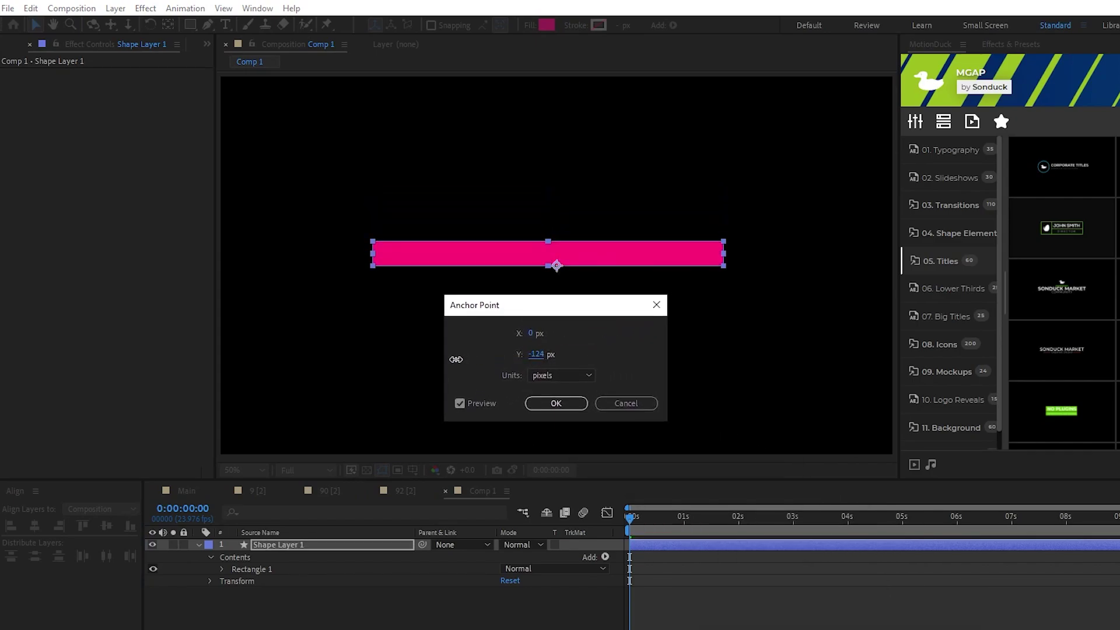
drag(536, 333, 514, 331)
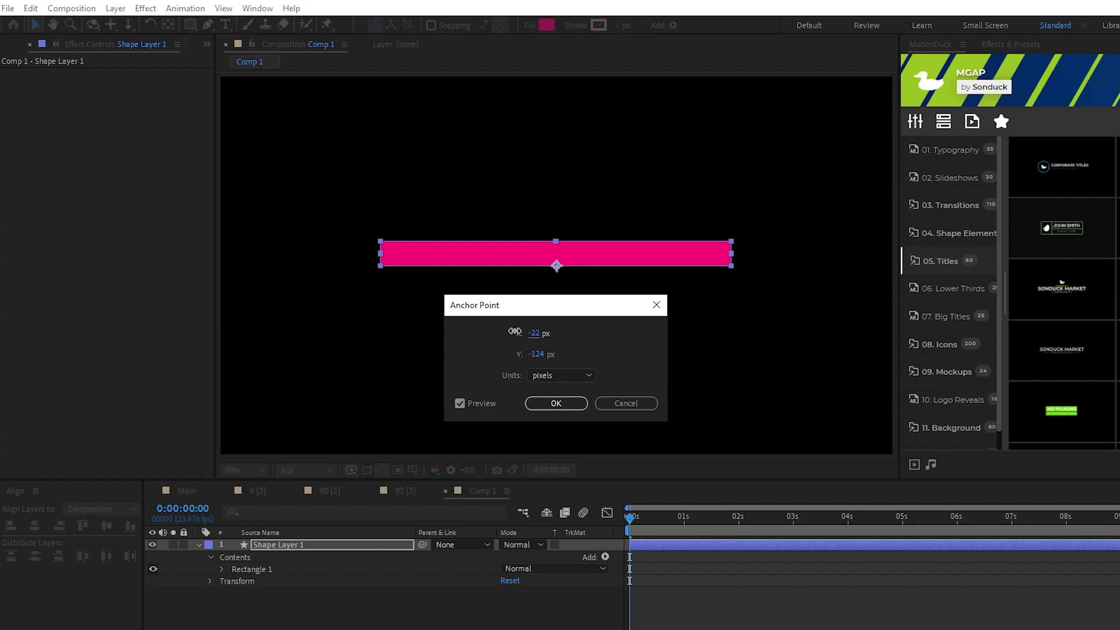
click(556, 403)
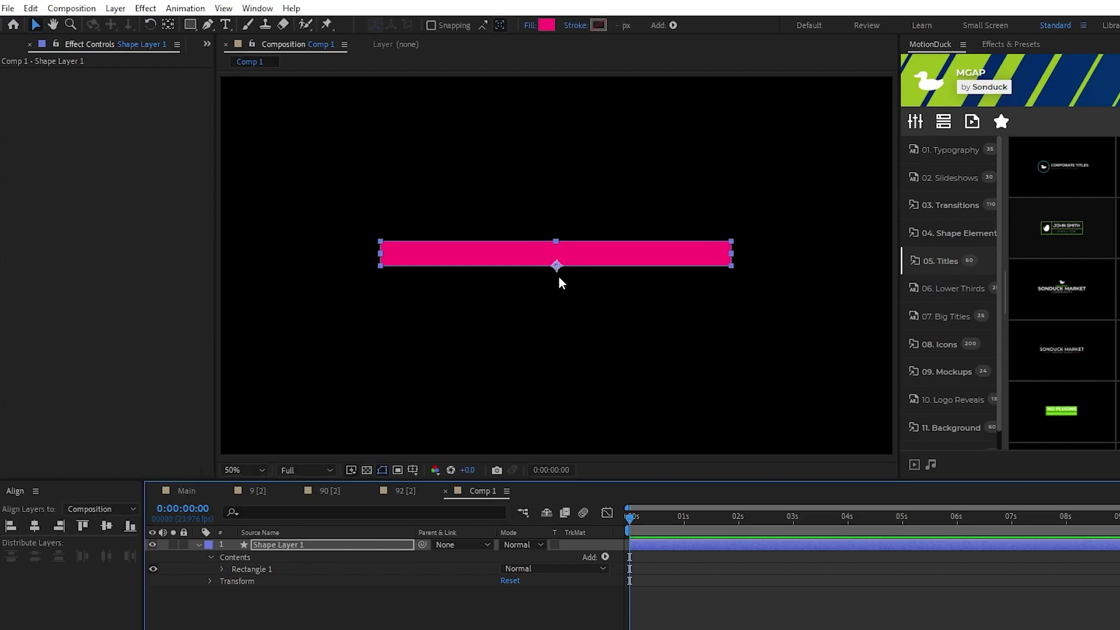
Show Shape Layer 1's Scale property and unlink its width and height
scroll(559, 274, up, 1)
scroll(559, 274, up, 3)
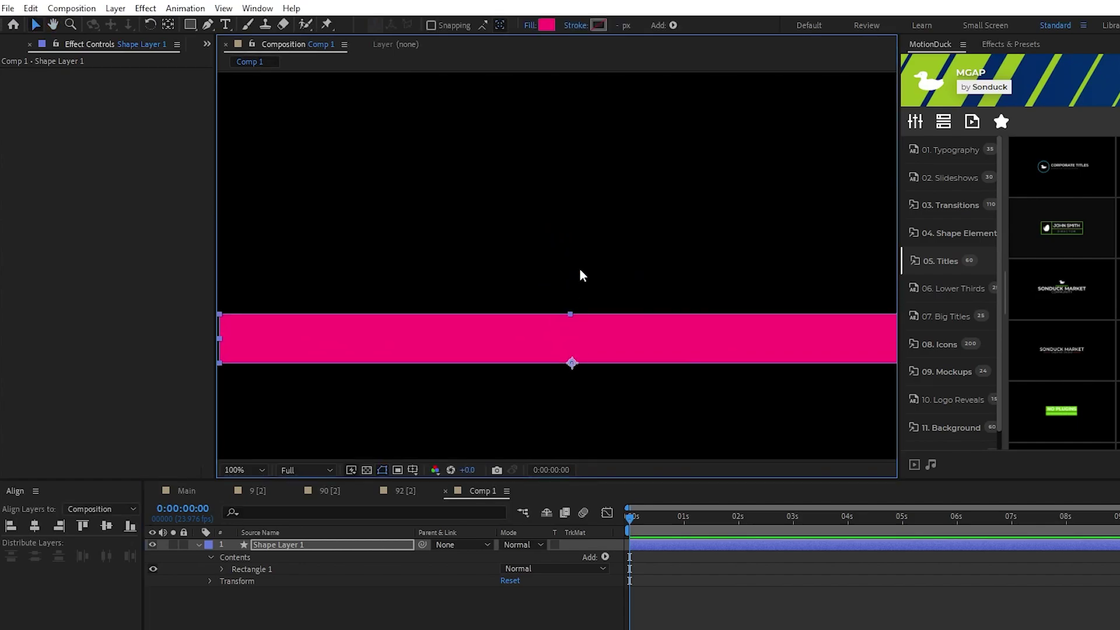
scroll(577, 368, down, 4)
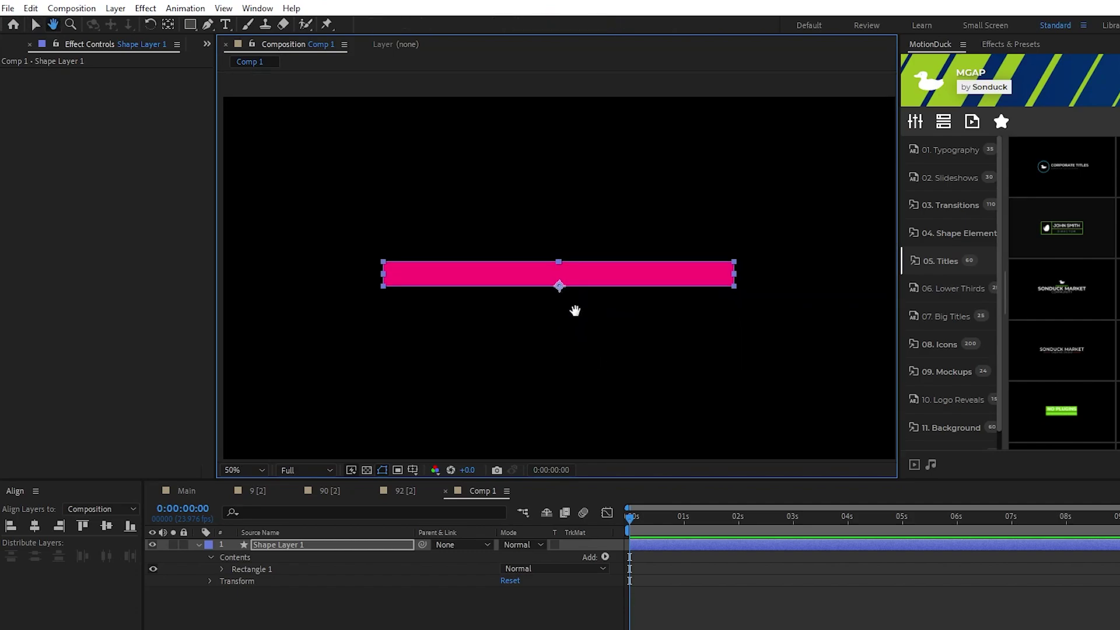
key(s)
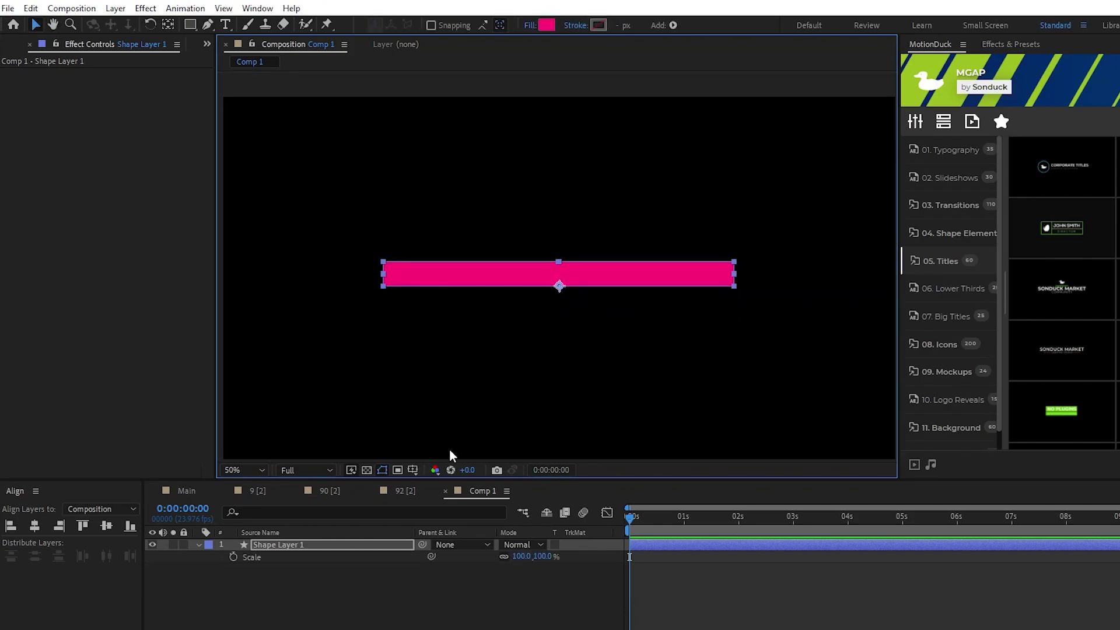
click(505, 556)
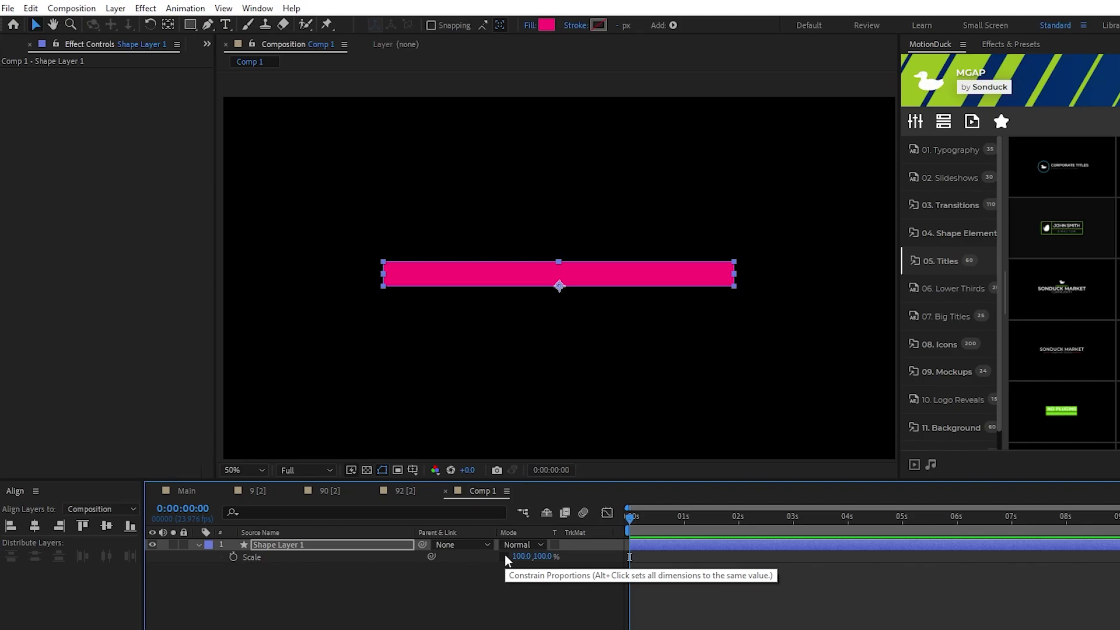
Keyframe the bar's height from 0% at 0:00 to 100% at frame 20, then preview it
click(233, 557)
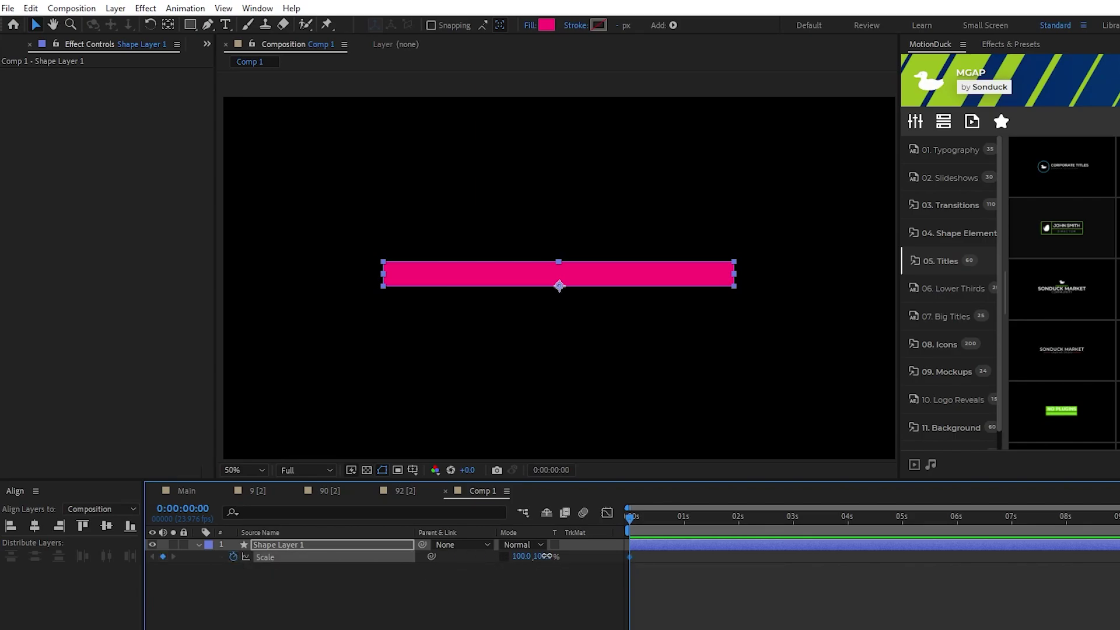
text(0)
key(Return)
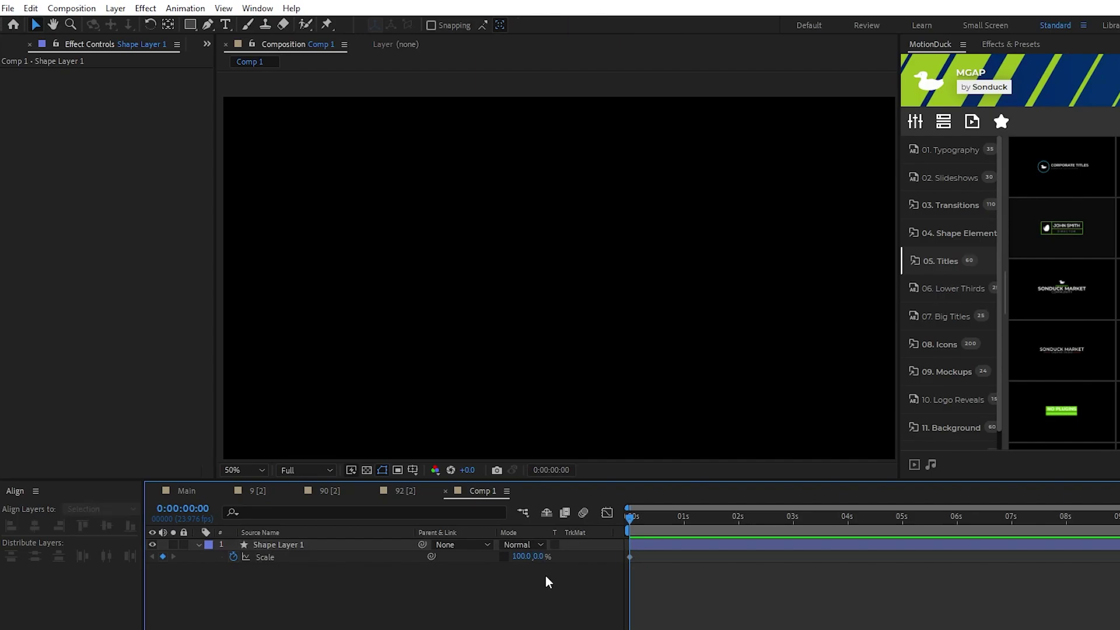
key(shift+Page_Down)
key(shift+Page_Down)
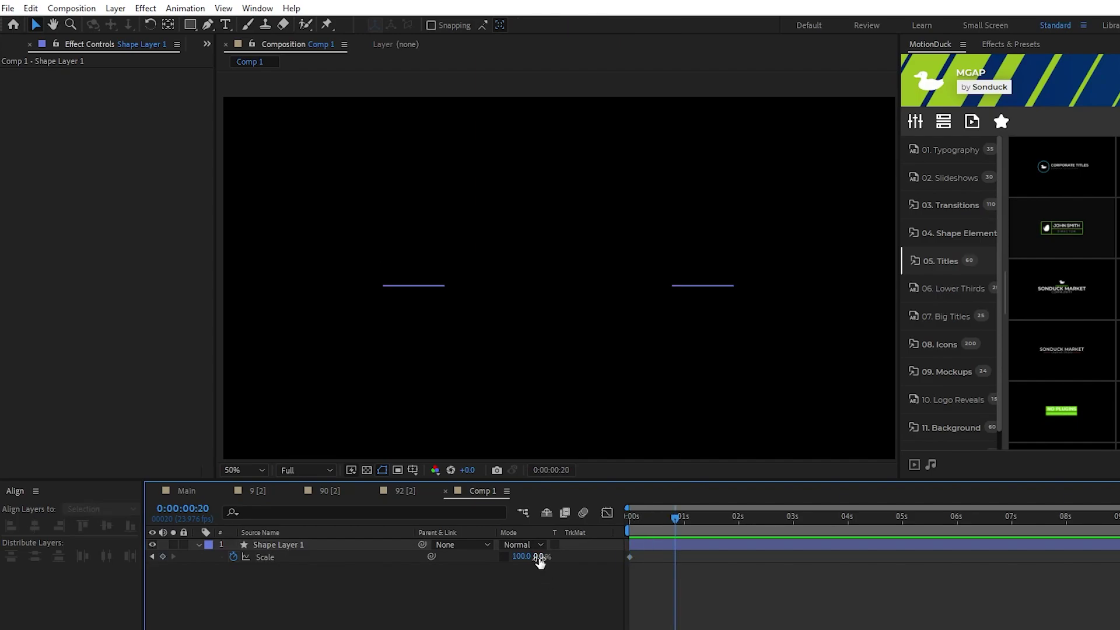
text(100)
key(Return)
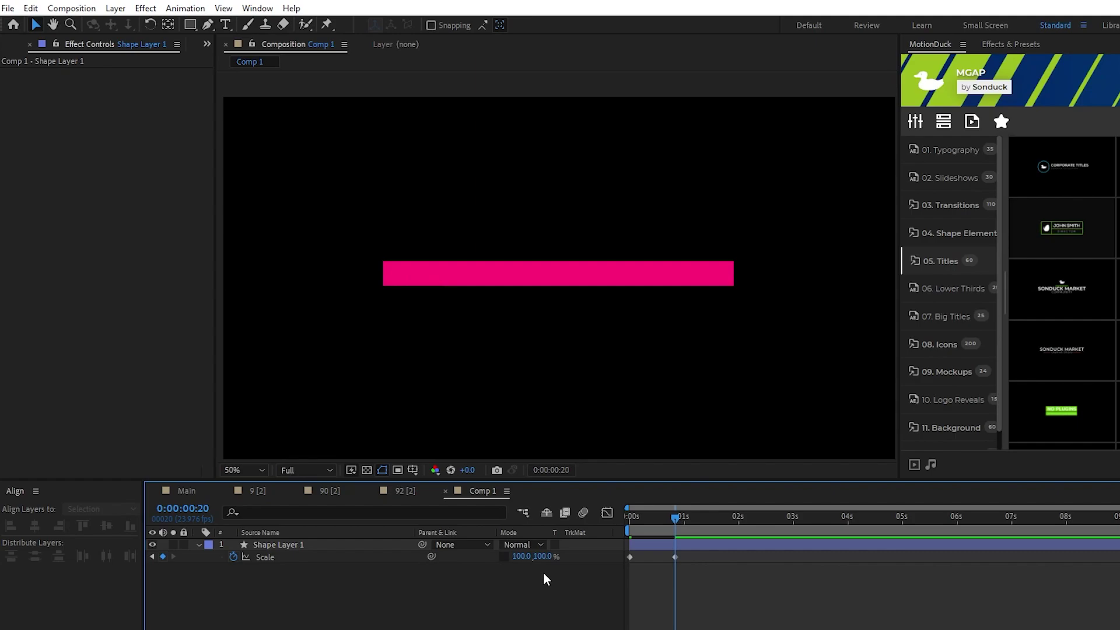
mouse_move(675, 519)
mouse_down()
mouse_move(627, 520)
mouse_move(671, 525)
mouse_up()
Apply Easy Ease to both Scale keyframes and pull the final influence handle left in the speed graph
click(675, 557)
key(=)
scroll(688, 607, left, 3)
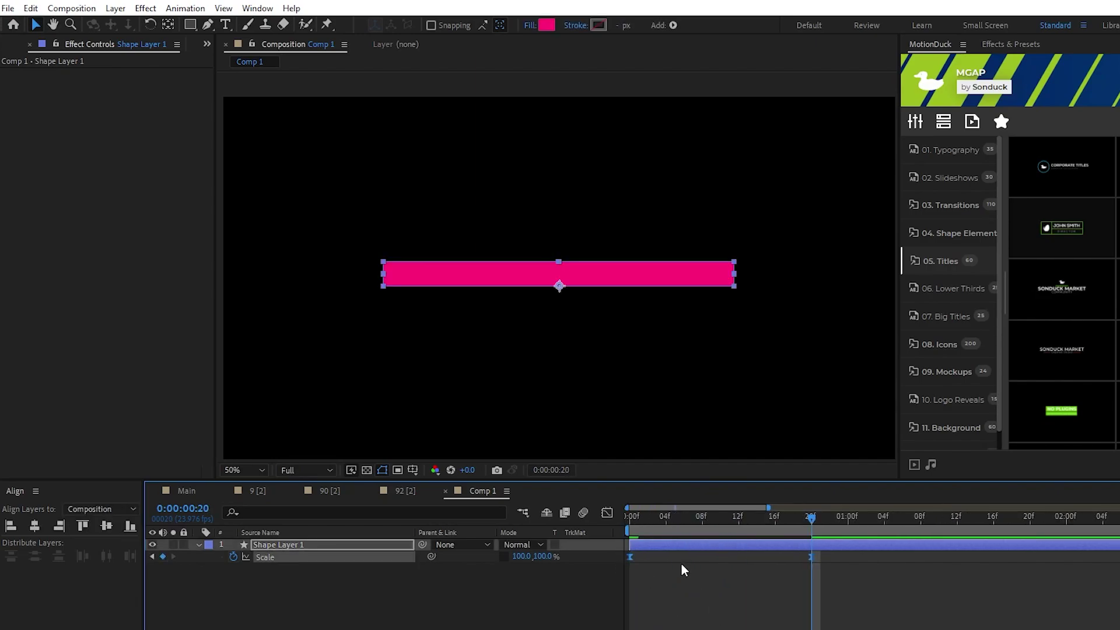
click(607, 513)
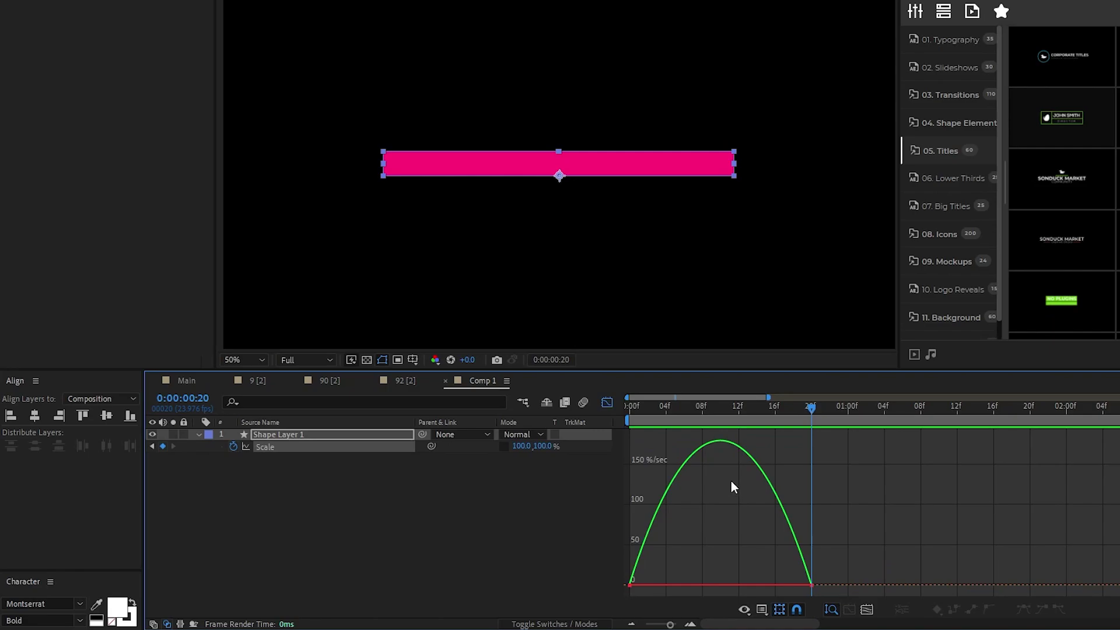
drag(782, 580, 725, 582)
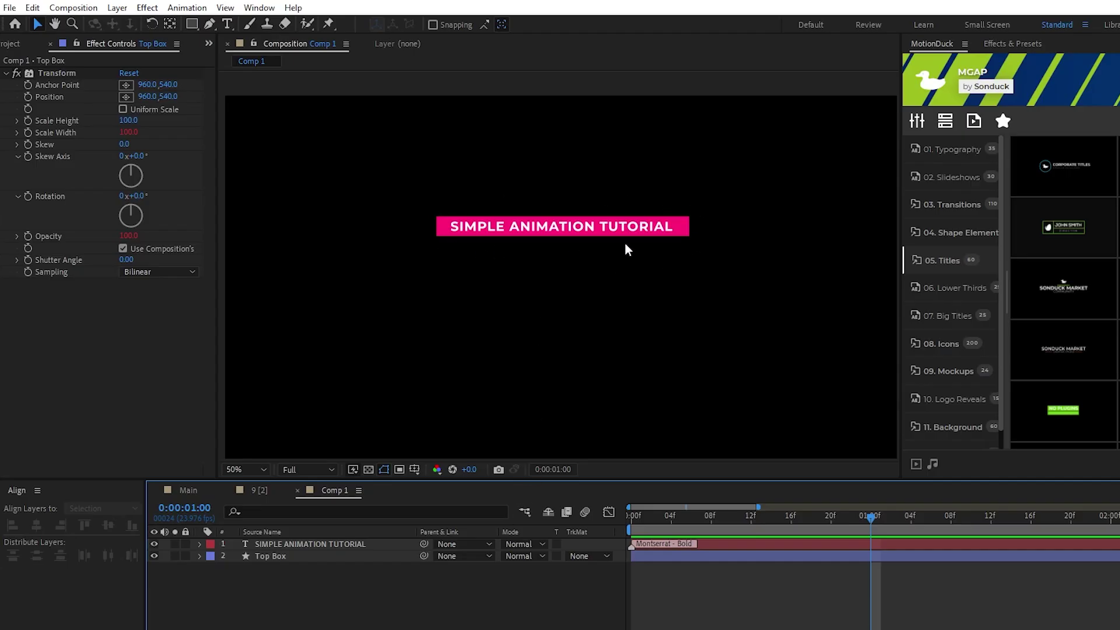
Set the SIMPLE ANIMATION TUTORIAL text layer's Position to 960, 374, centring it in the bar
click(310, 544)
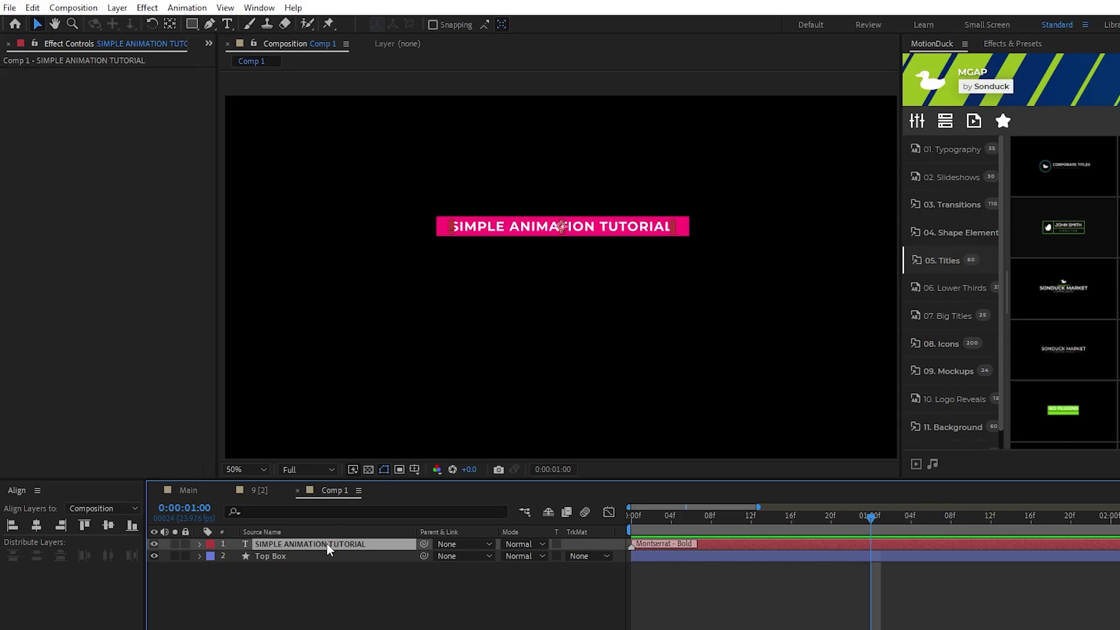
key(p)
drag(532, 555, 465, 560)
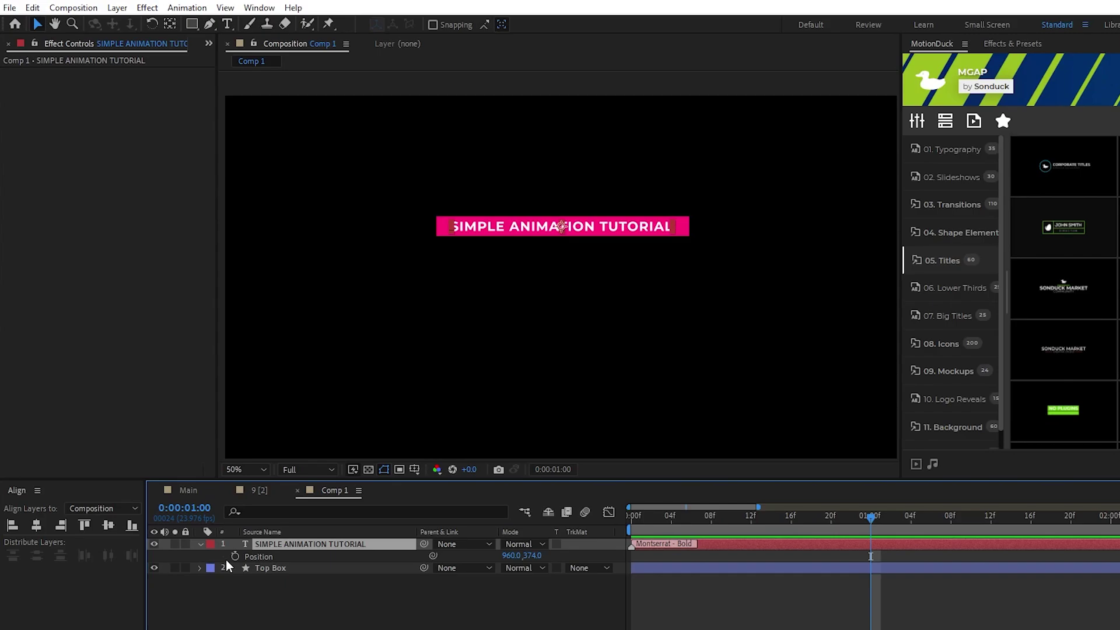
click(200, 543)
click(201, 543)
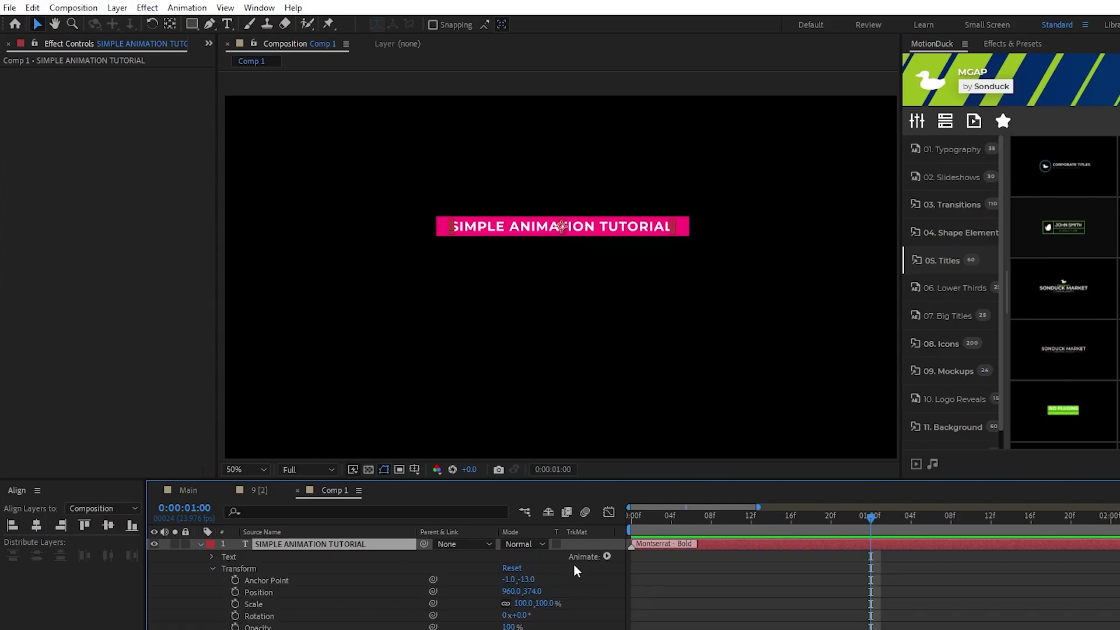
click(631, 517)
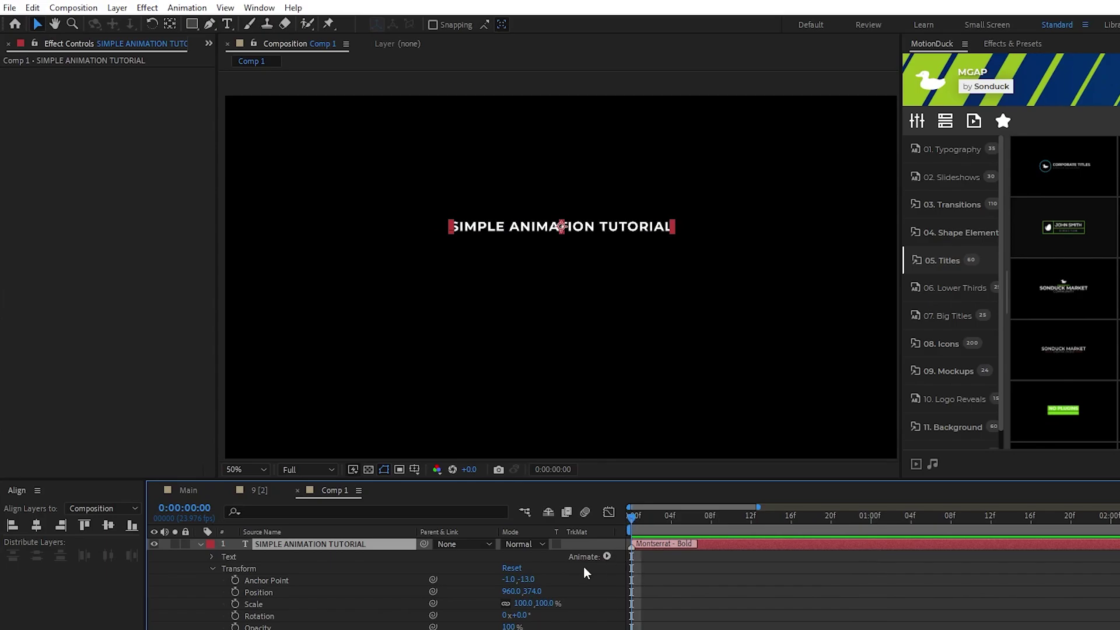
Add a Position animator to the title with a Y offset of 50 px
drag(632, 517, 870, 517)
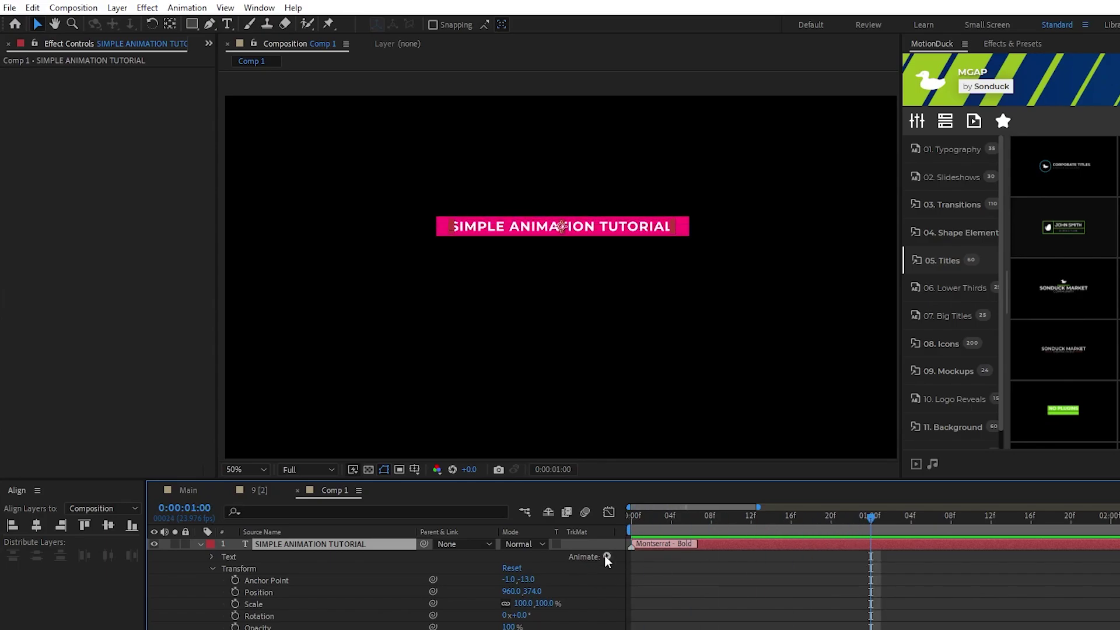
click(607, 556)
click(657, 308)
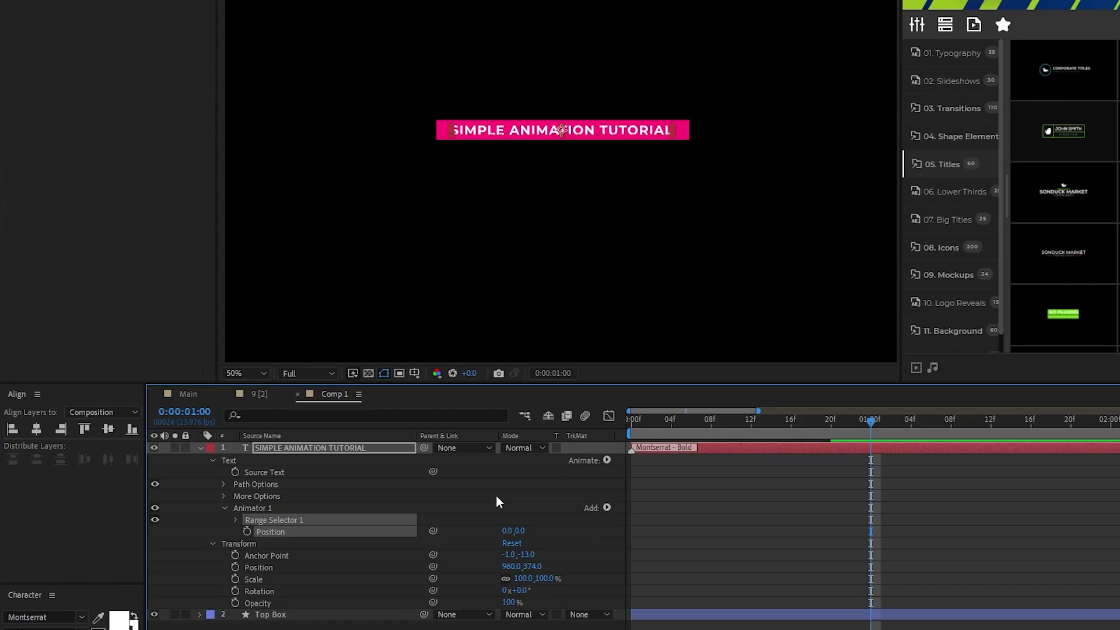
text(50)
click(537, 511)
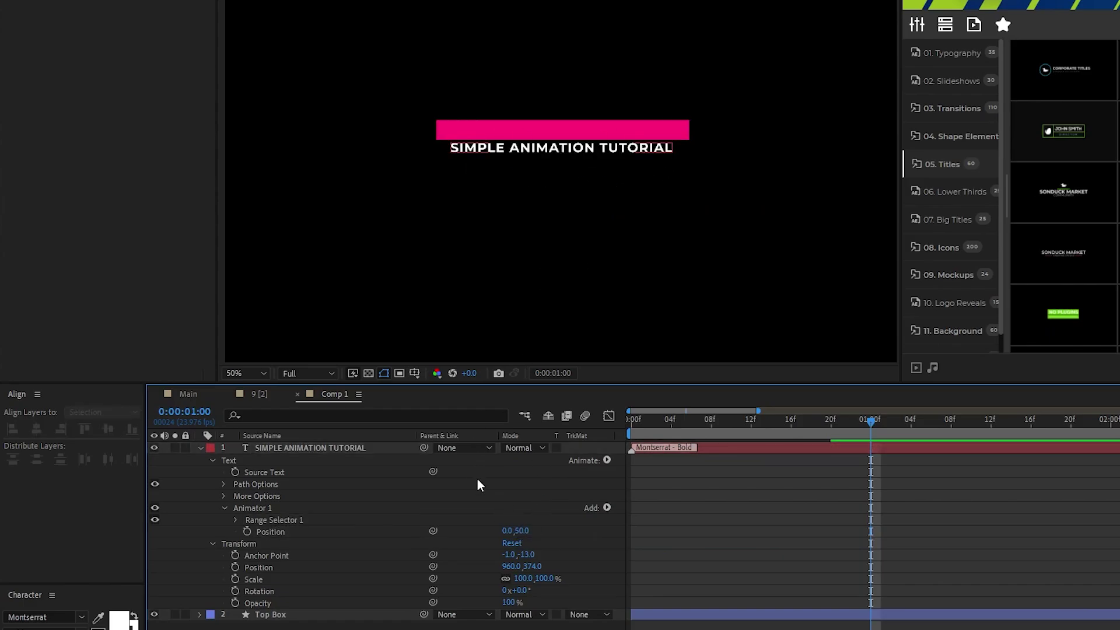
Keyframe Range Selector 1 Start from 0% at frame 0 to 100% at frame 20
click(235, 520)
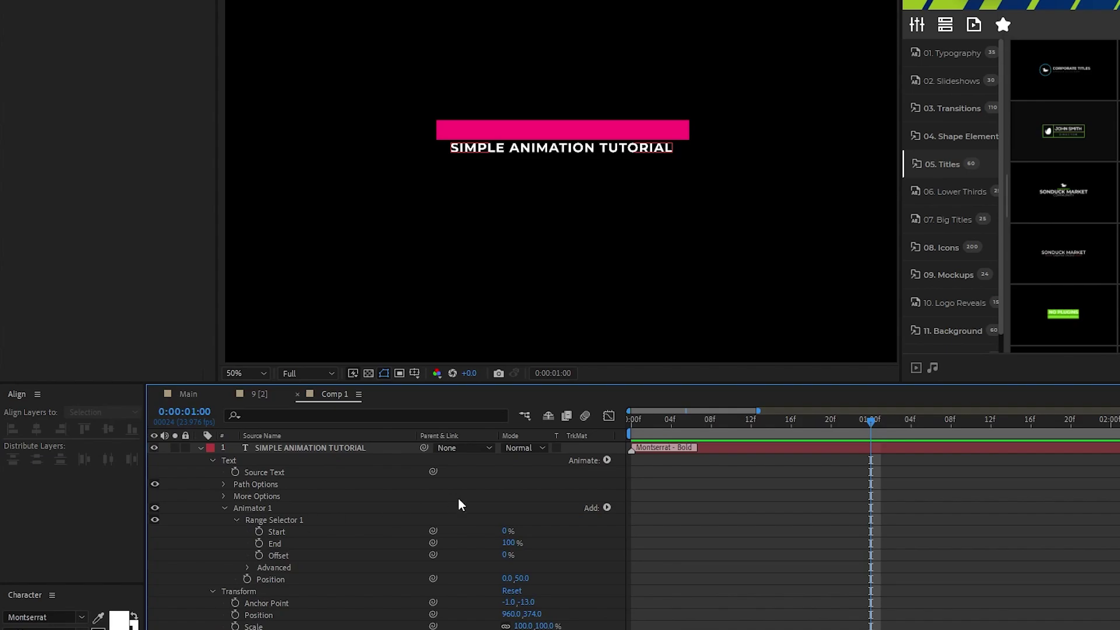
click(629, 420)
click(258, 531)
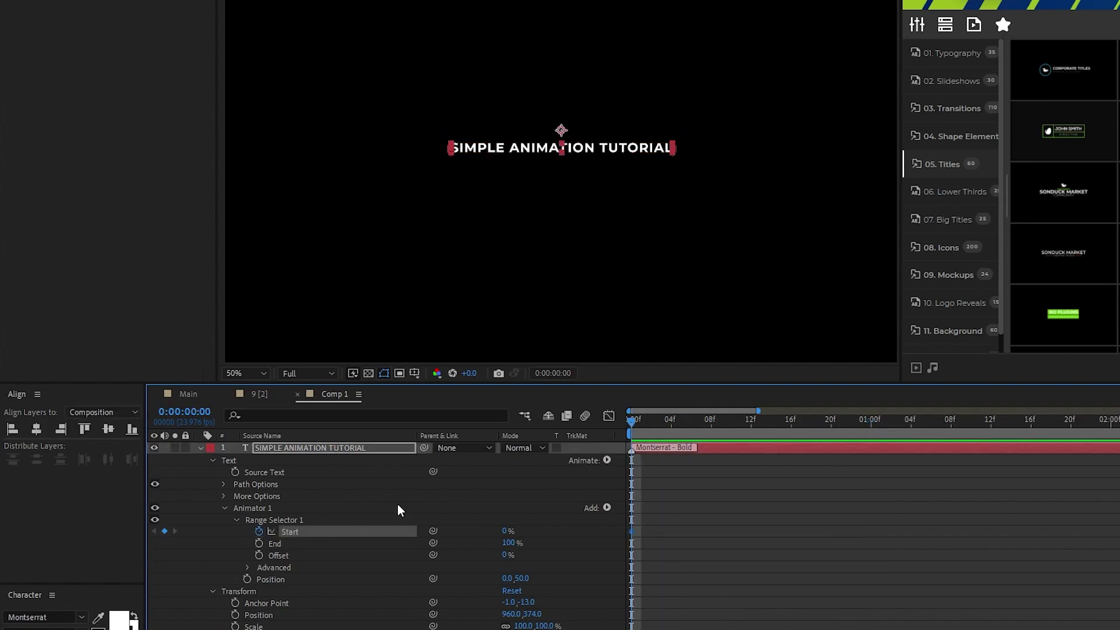
key(shift+Page_Down)
key(shift+Page_Down)
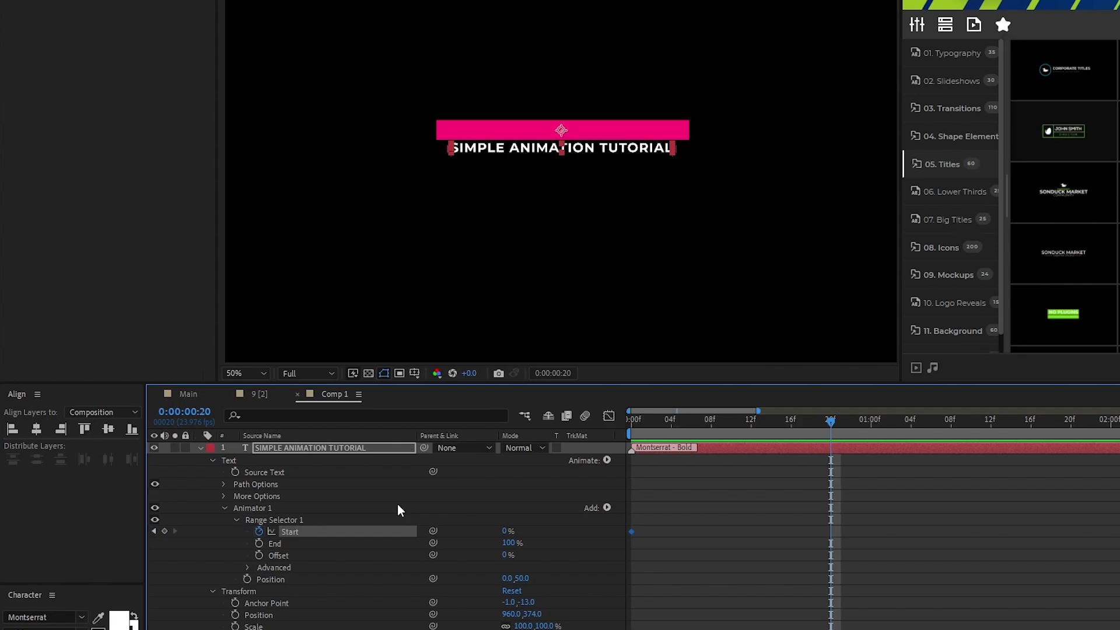
drag(508, 532, 600, 543)
click(601, 541)
mouse_move(831, 424)
mouse_down()
mouse_move(624, 429)
mouse_move(831, 431)
mouse_up()
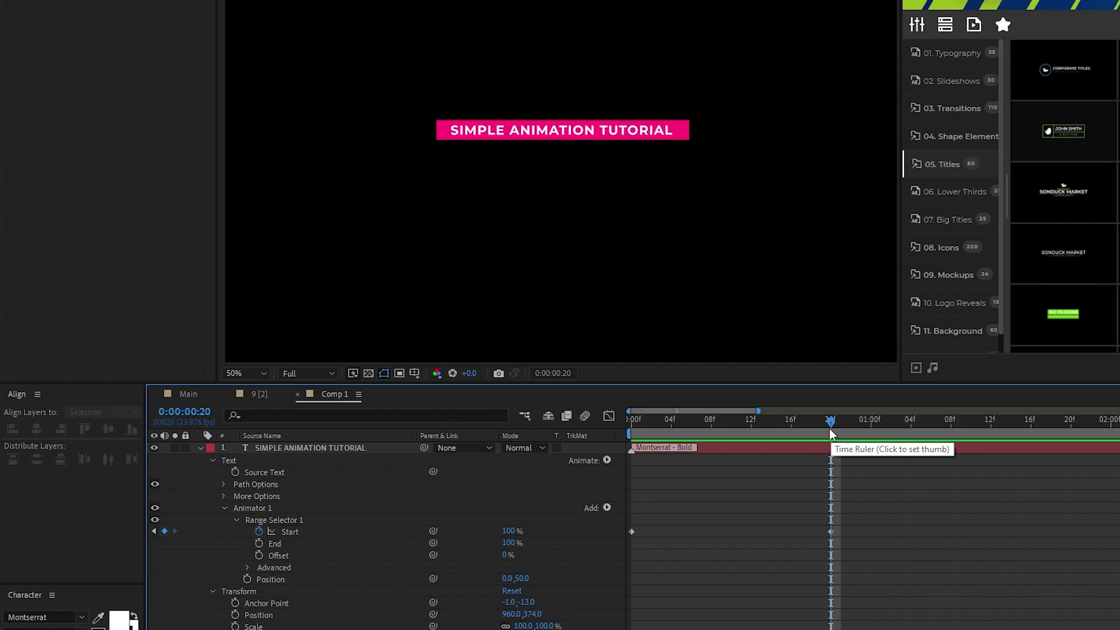
Change Range Selector 1's Advanced Based On setting from Words to Lines, then select the keyframes
click(248, 568)
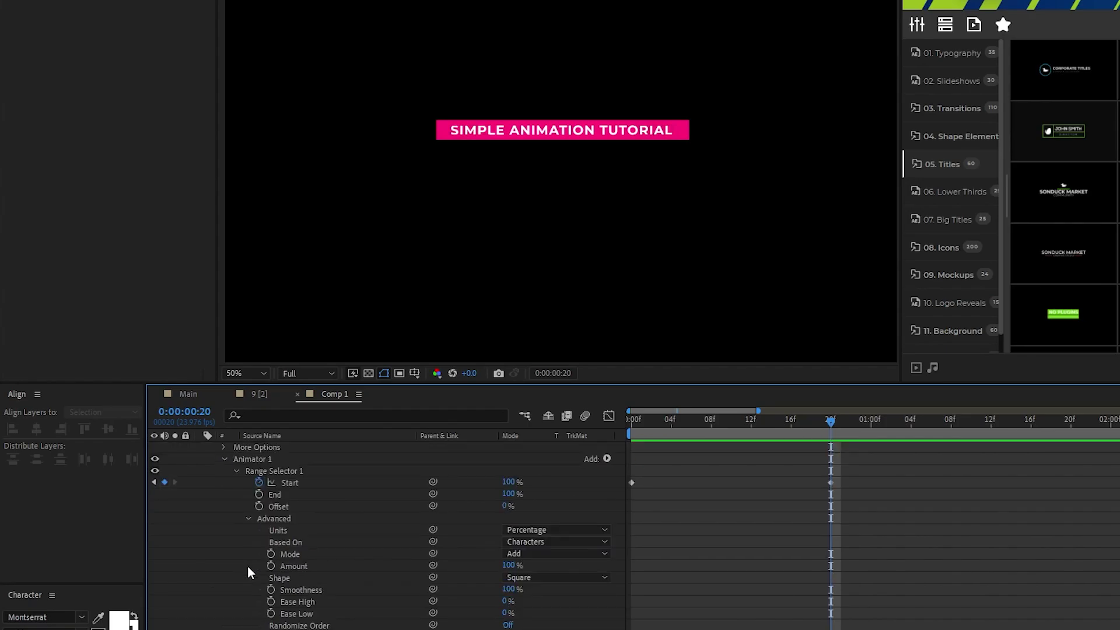
click(572, 542)
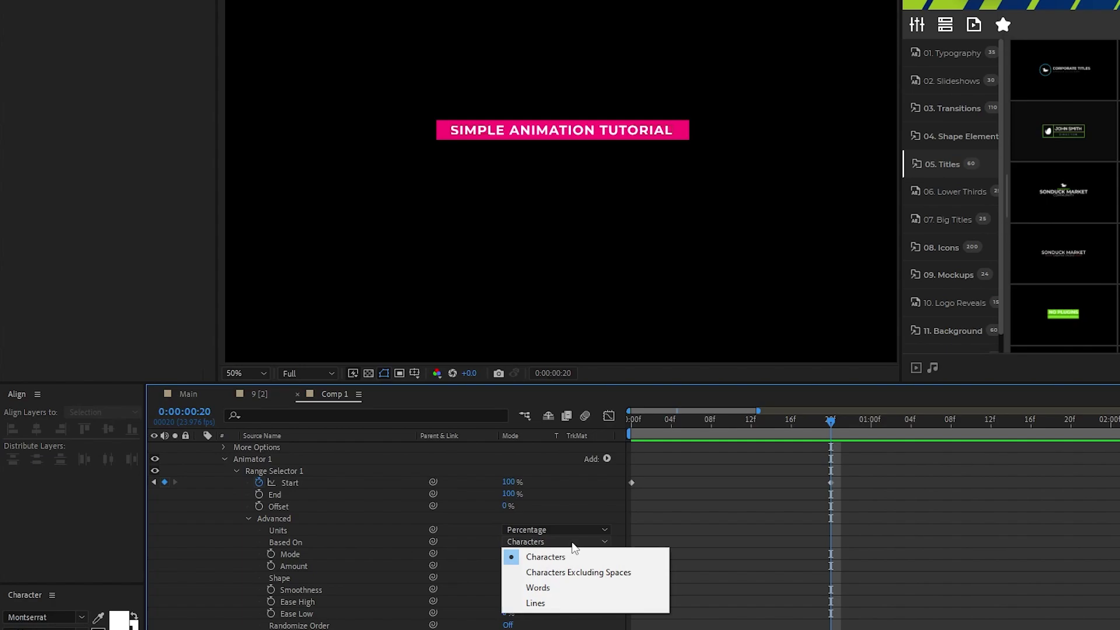
click(559, 589)
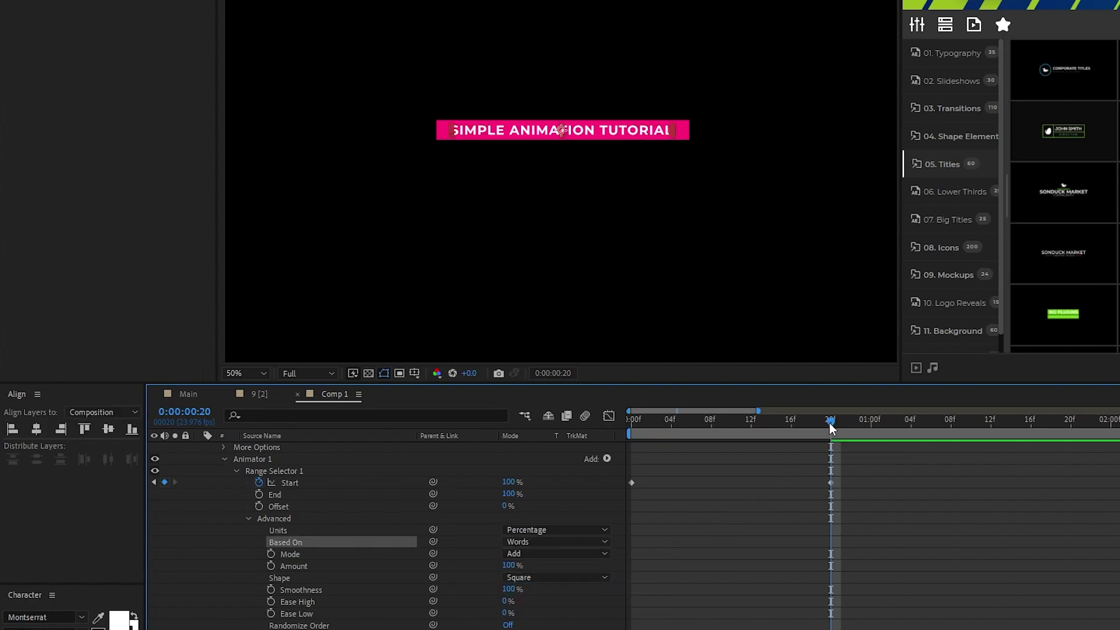
mouse_move(830, 423)
mouse_down()
mouse_move(646, 420)
mouse_move(832, 429)
mouse_up()
click(577, 541)
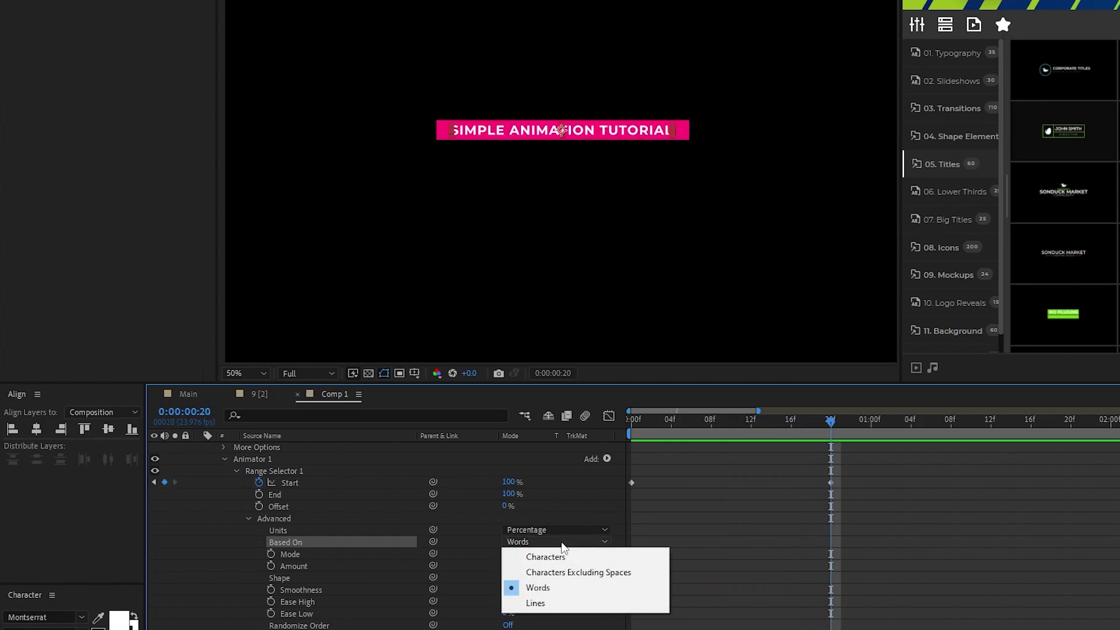
click(555, 603)
mouse_move(832, 422)
mouse_down()
mouse_move(611, 430)
mouse_move(835, 429)
mouse_up()
drag(858, 468, 653, 509)
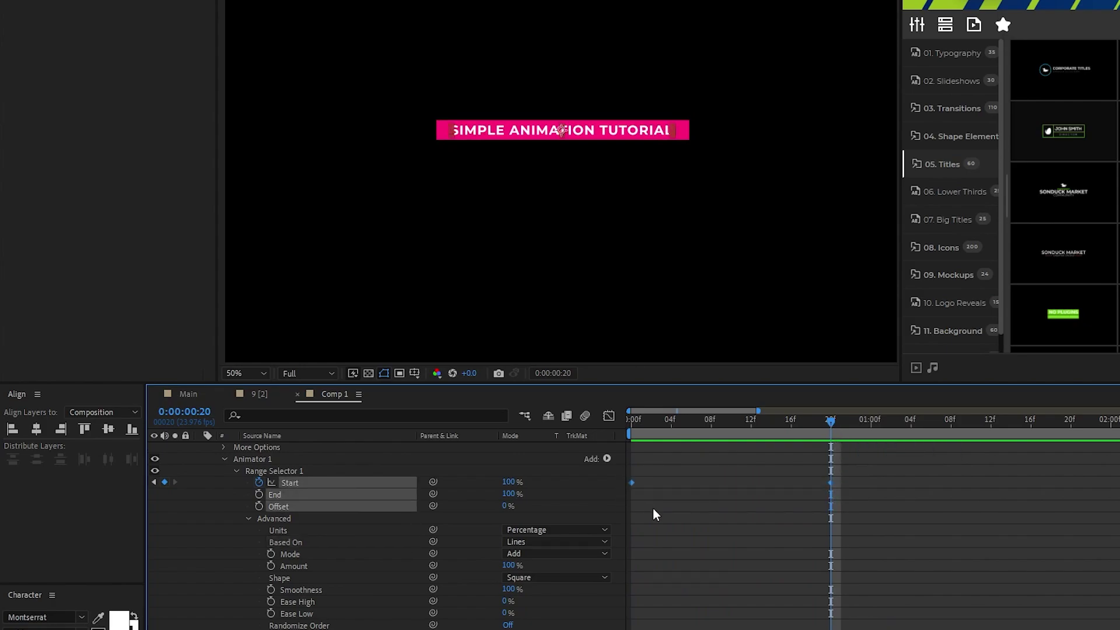
Give the Start keyframes a sharp ease-out in the Graph Editor and shift both a few frames later
click(609, 416)
drag(789, 593, 625, 593)
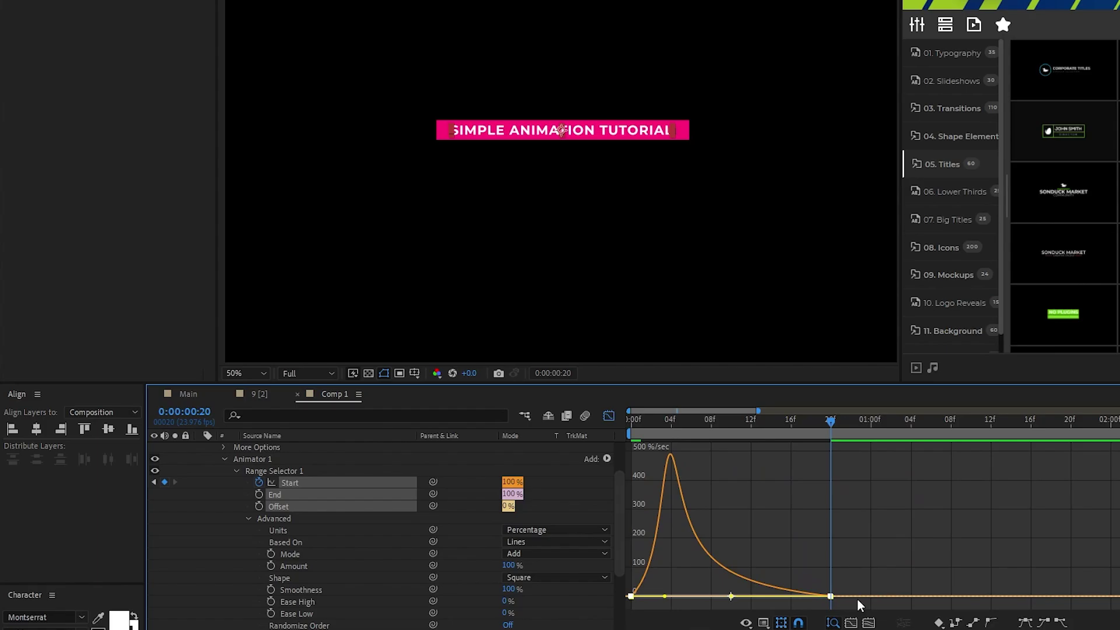
click(609, 415)
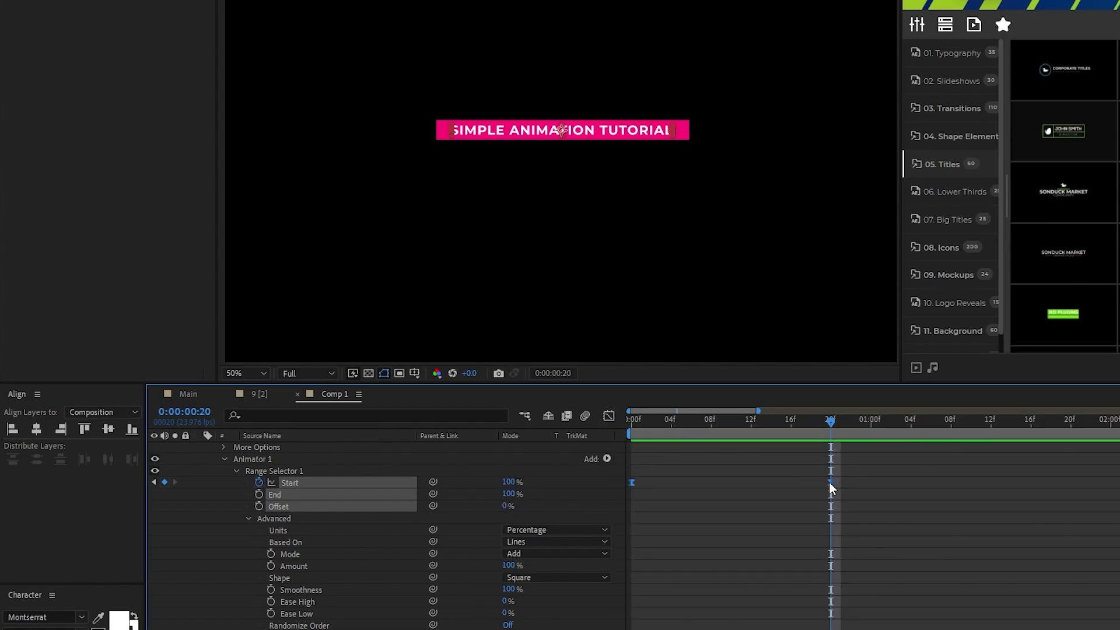
drag(830, 482, 850, 483)
scroll(641, 485, up, 2)
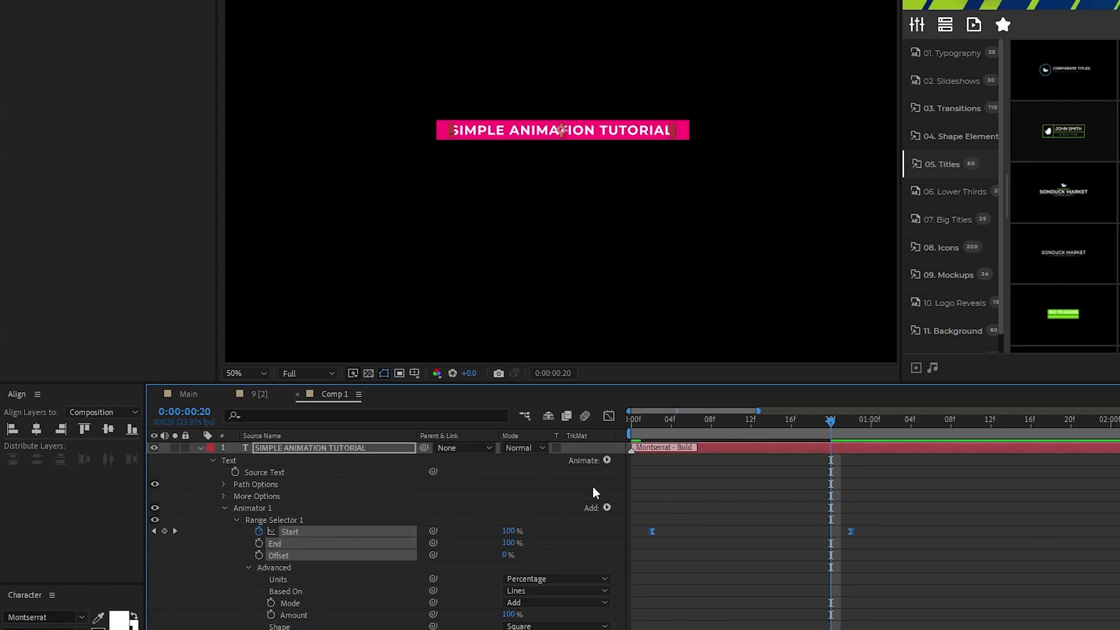
drag(634, 420, 868, 446)
click(201, 447)
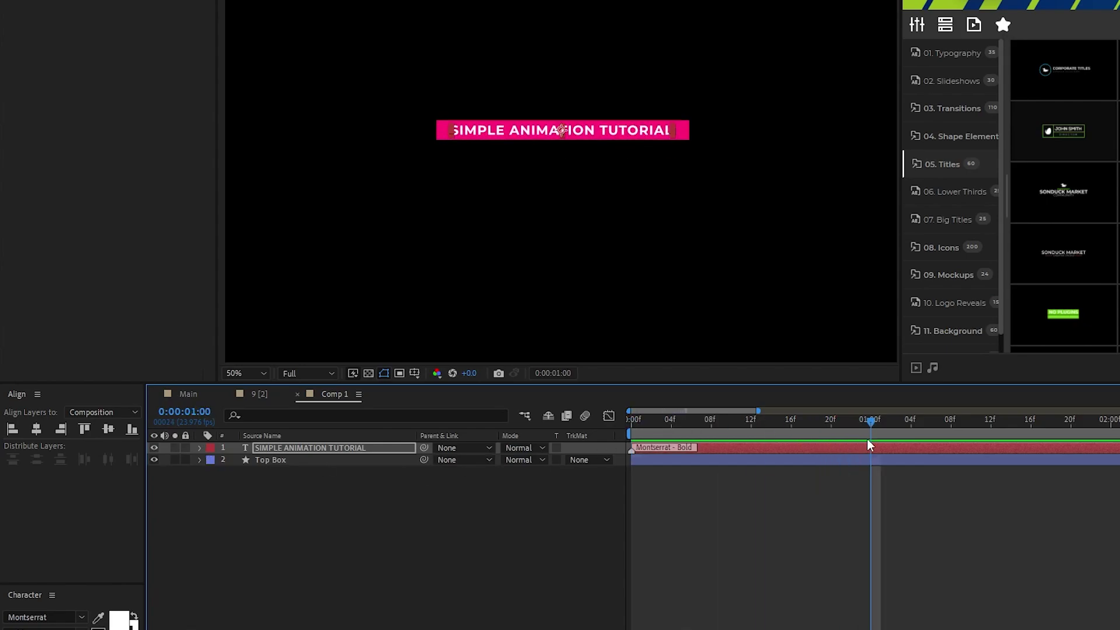
click(322, 449)
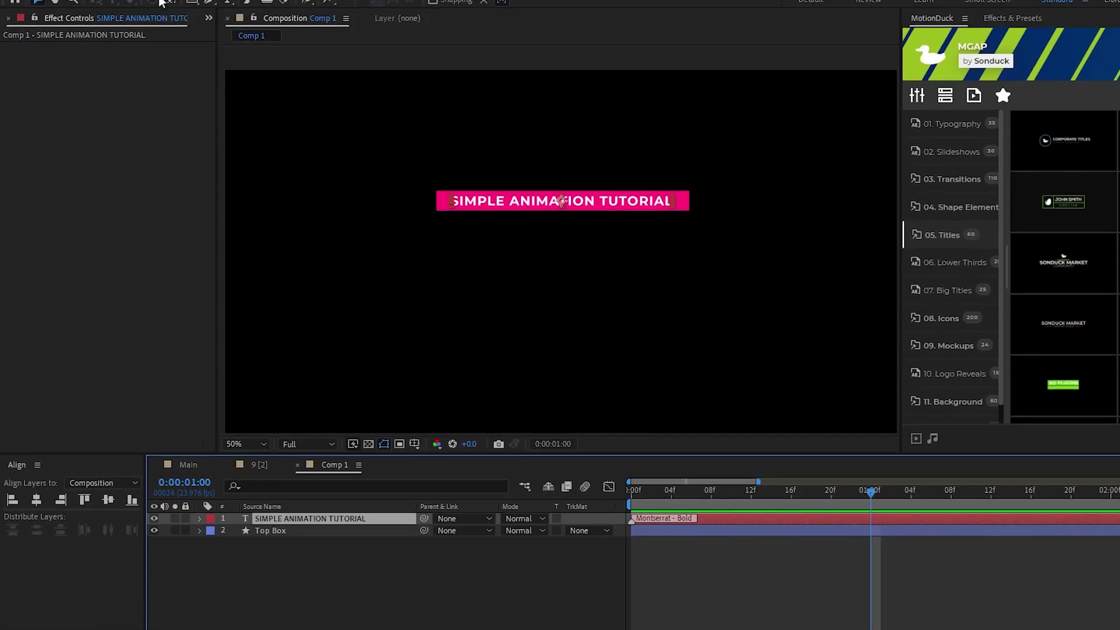
Add Channel > Set Matte to the title with Take Matte From Layer set to 2. Top Box
click(147, 7)
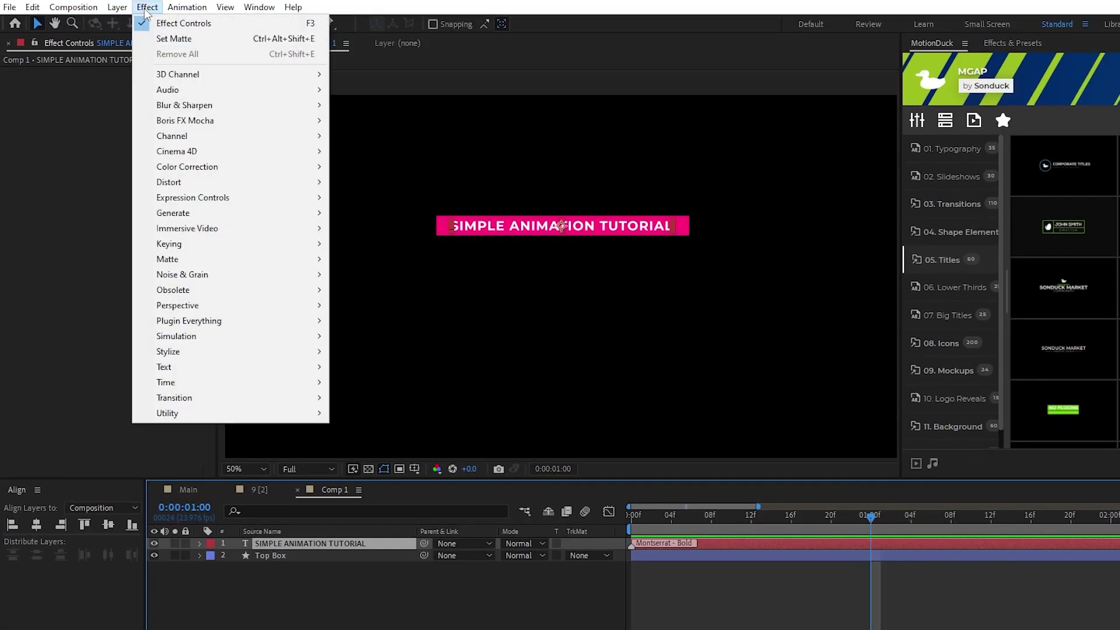
mouse_move(320, 136)
click(412, 290)
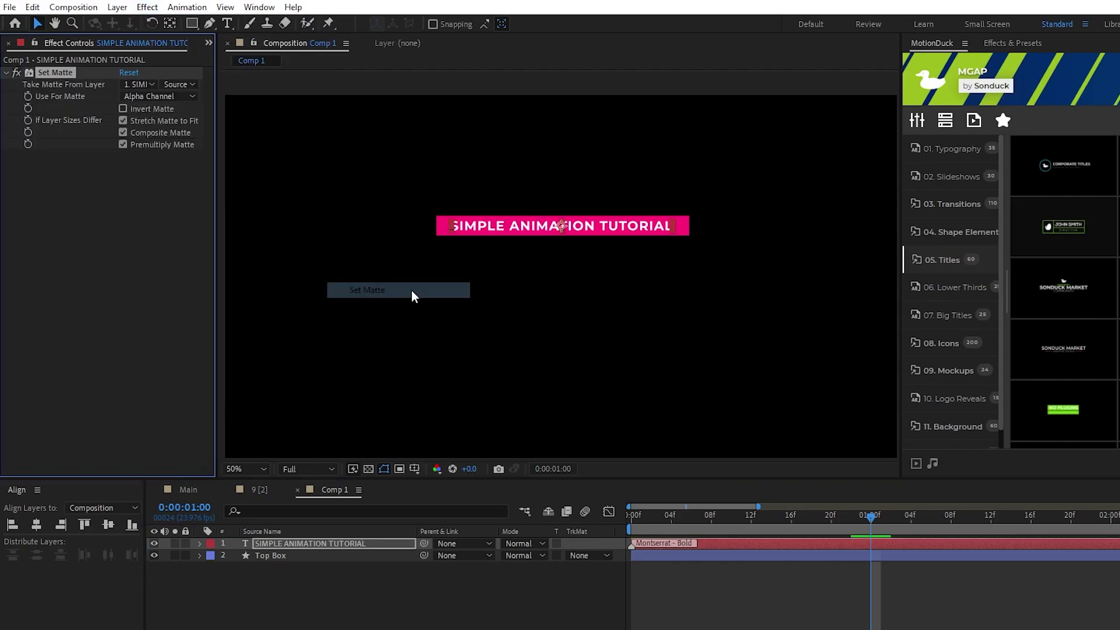
click(134, 85)
click(186, 135)
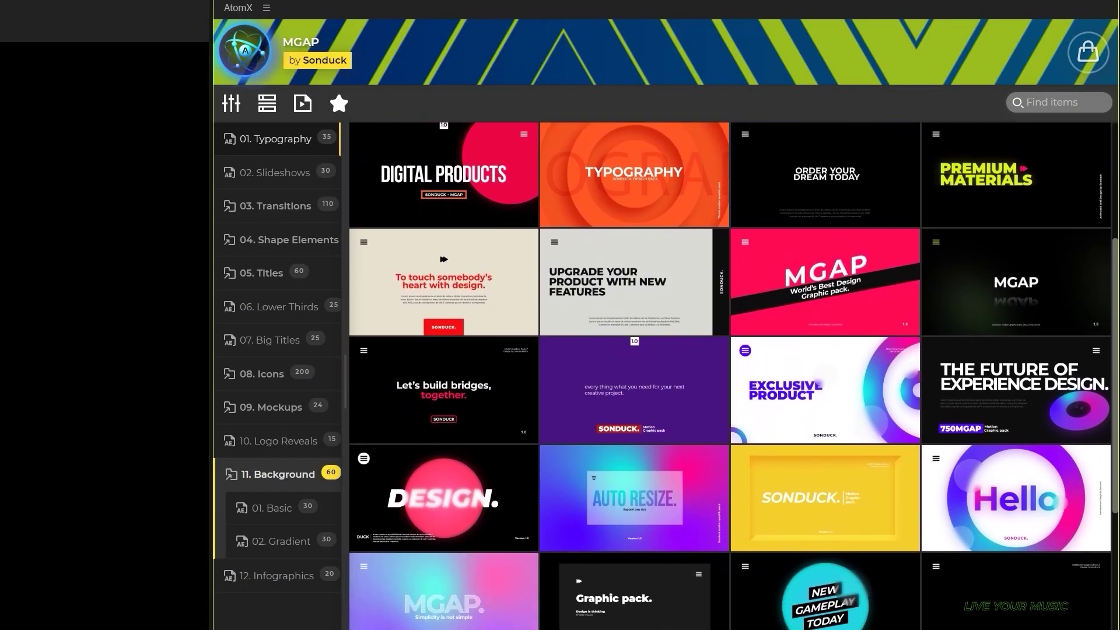
Apply the Hello Typography_24 template and fill its first two text fields with MGAP and 750+ Elements
mouse_move(977, 526)
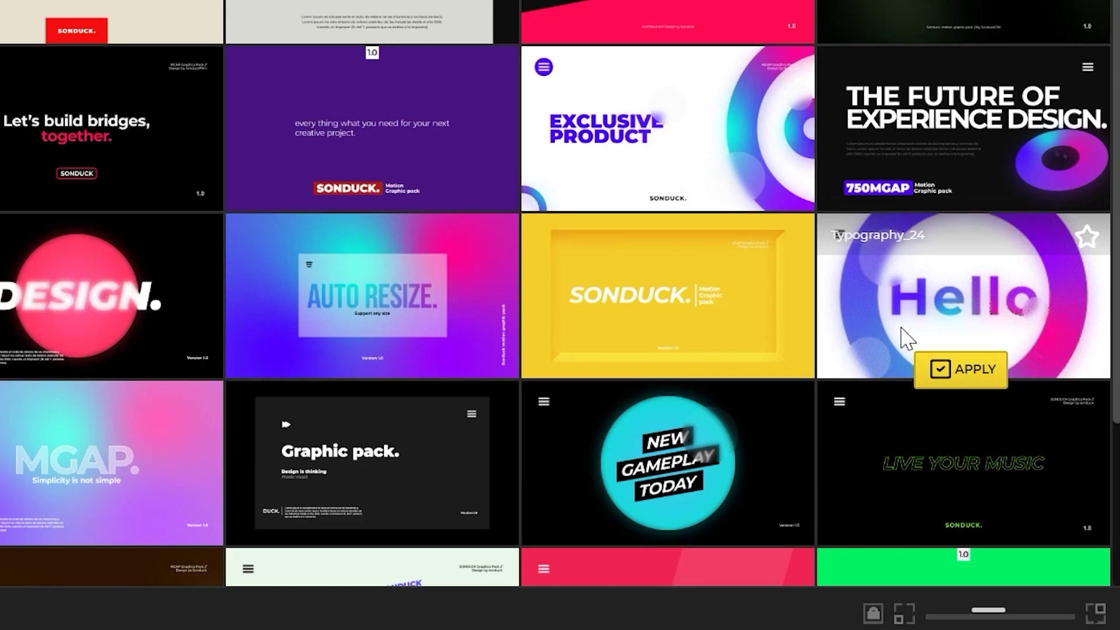
click(967, 369)
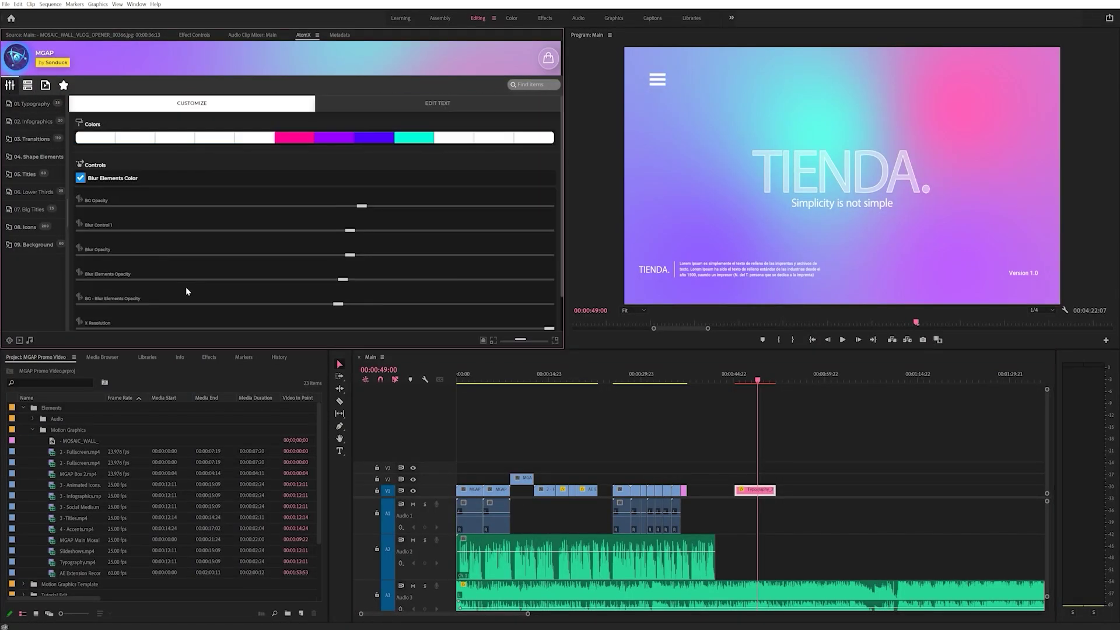
click(78, 125)
text(MGAP)
key(Tab)
text(750+ Elements)
key(Tab)
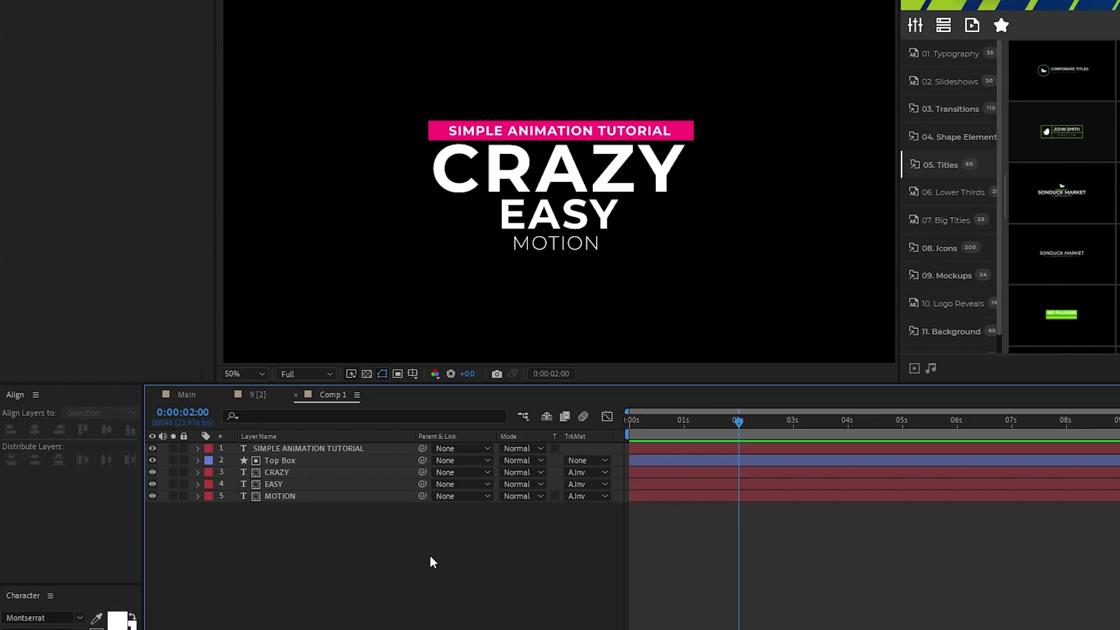
Add a Position text animator to CRAZY with a -150 vertical offset
click(197, 472)
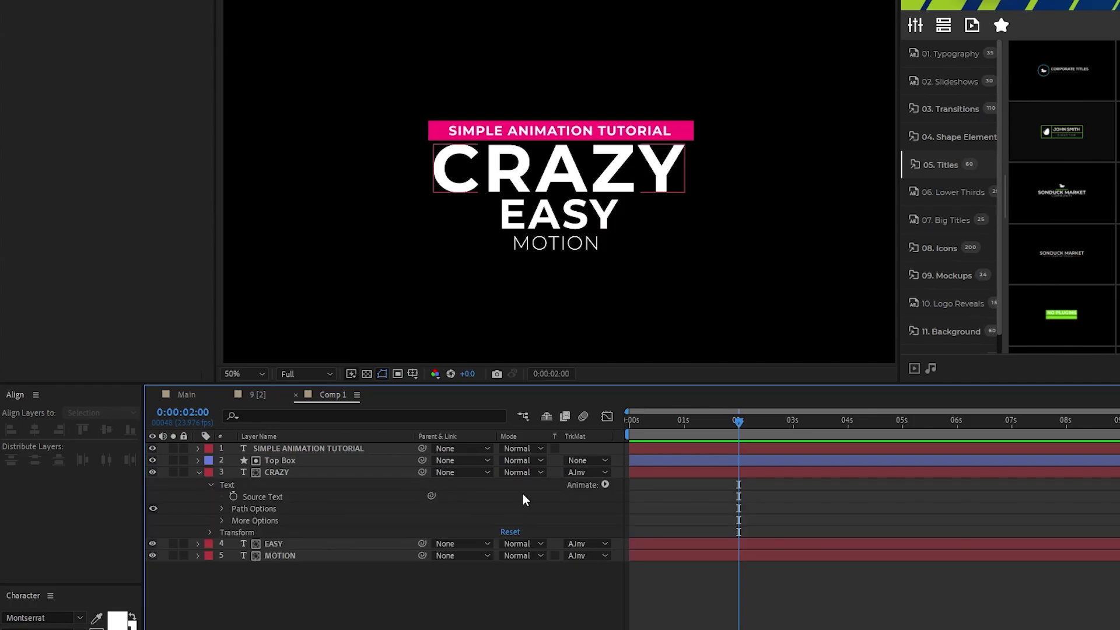
click(604, 485)
click(689, 236)
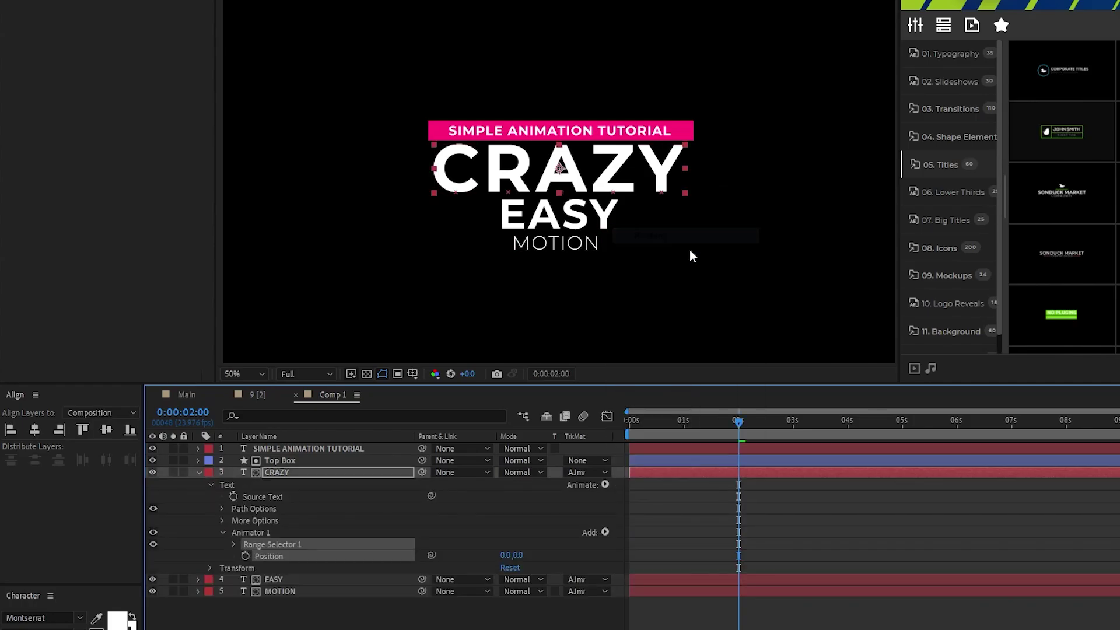
text(-150)
click(552, 539)
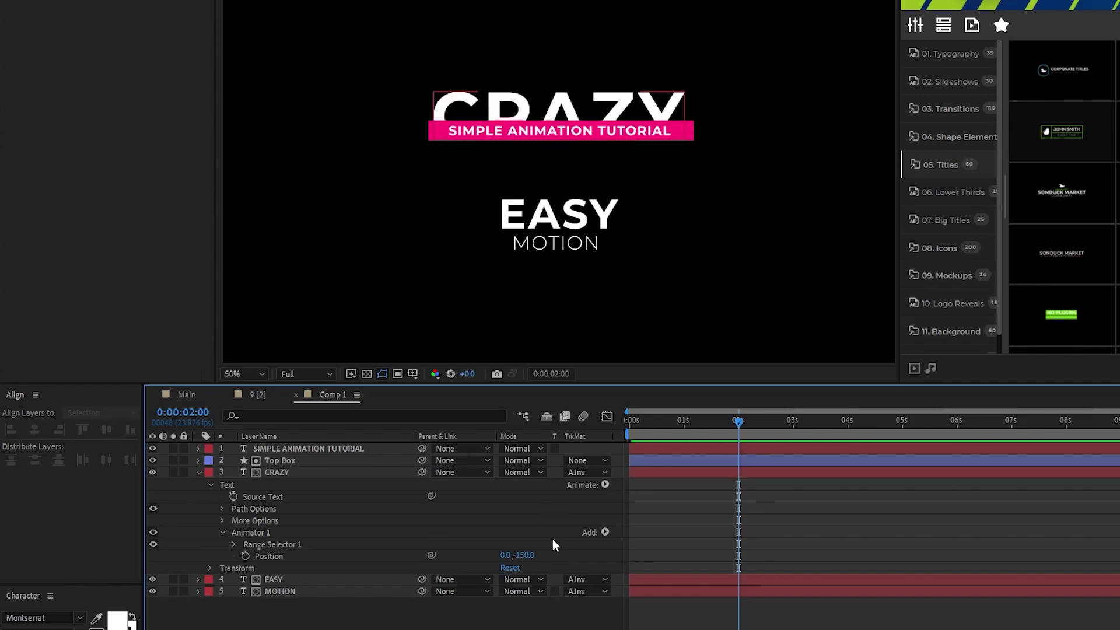
Keyframe the Range Selector Start from 0% at frame 0 to 100% at 20 frames
click(234, 544)
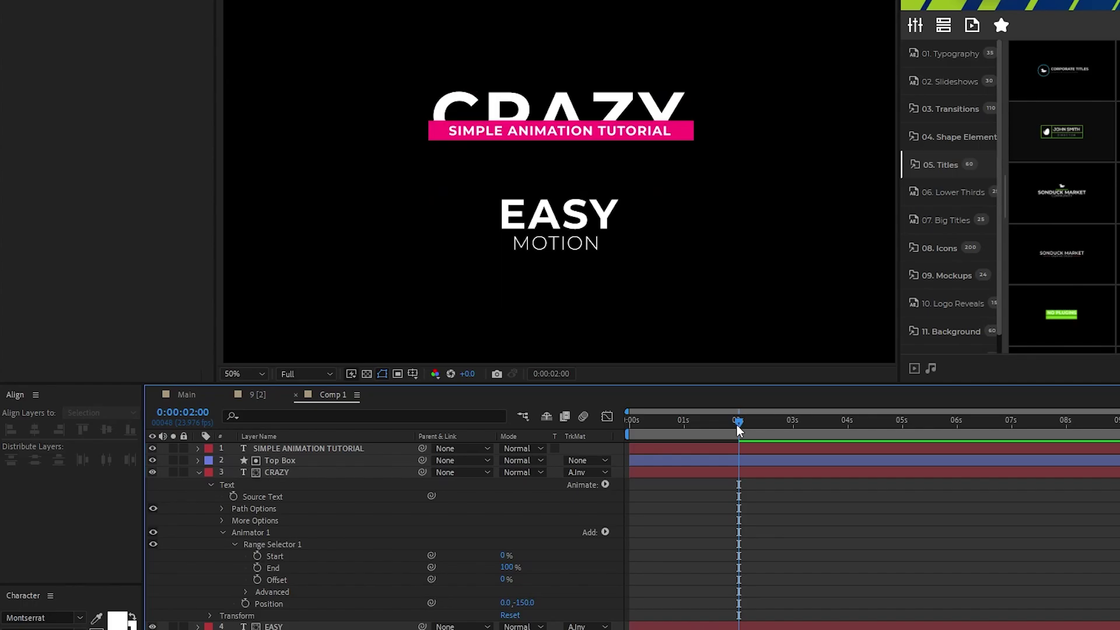
drag(736, 423, 630, 422)
click(258, 556)
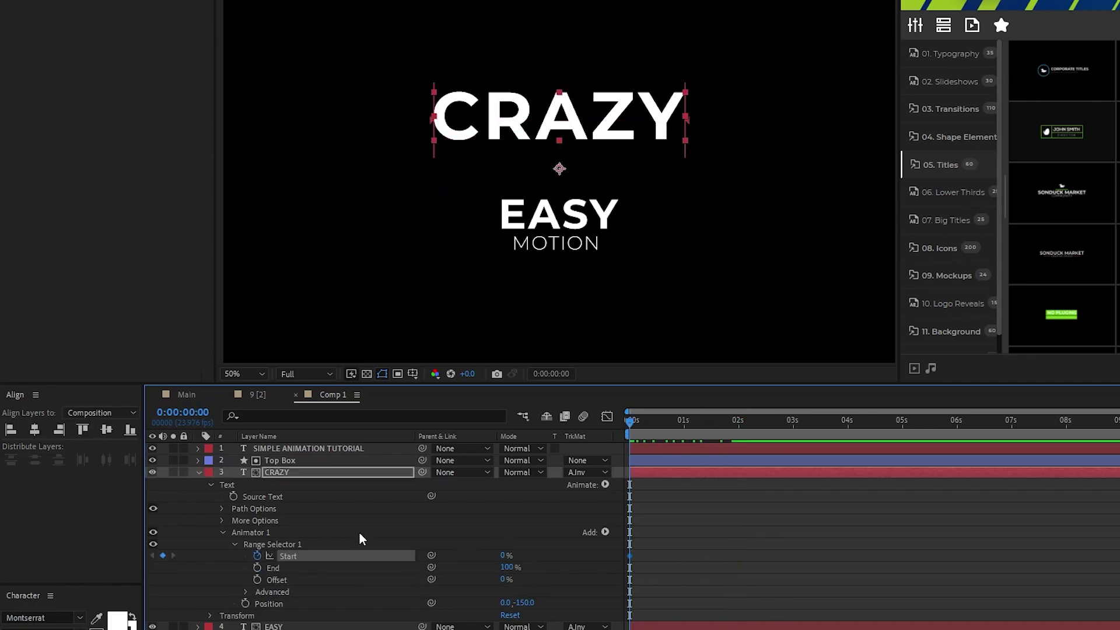
key(shift+Page_Down)
key(shift+Page_Down)
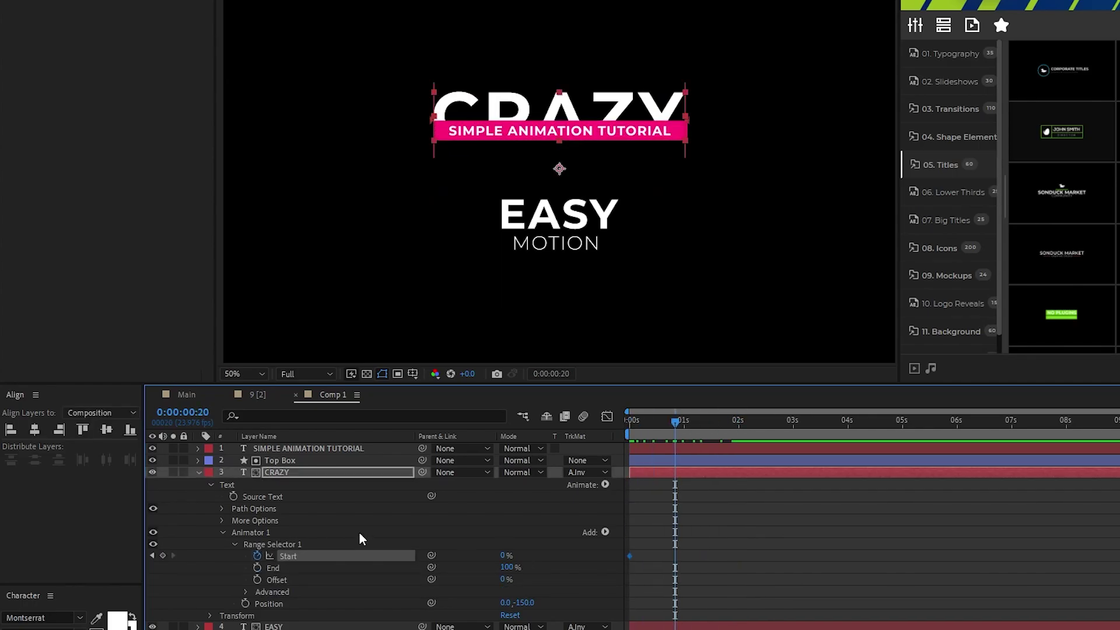
drag(505, 557, 658, 567)
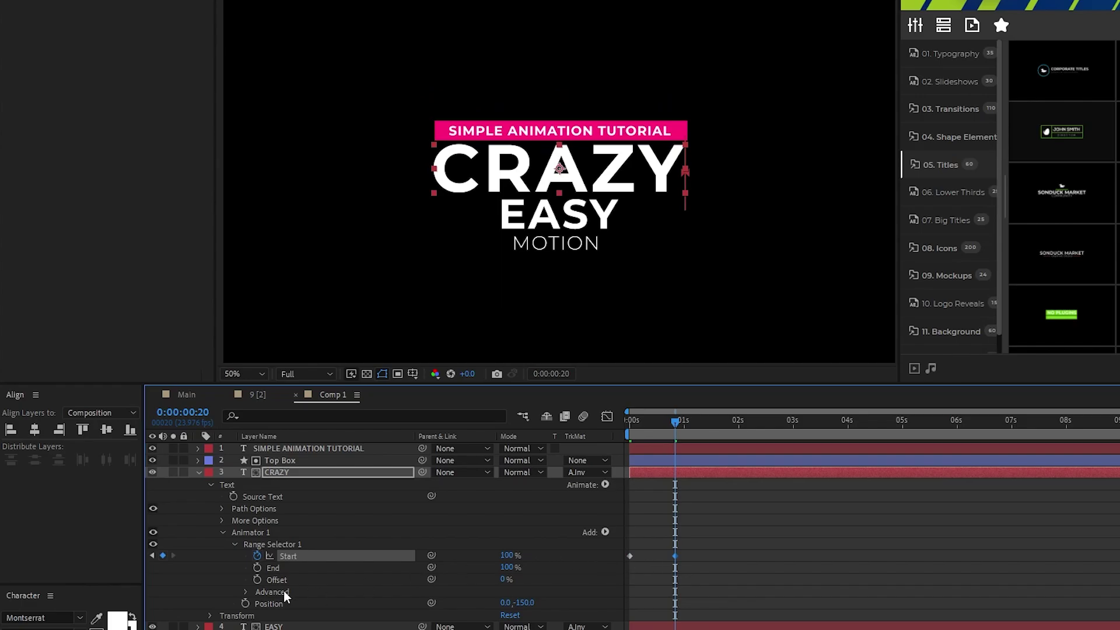
Set the range selector's Based On option to Lines
click(245, 592)
scroll(243, 590, down, 2)
click(294, 542)
click(554, 542)
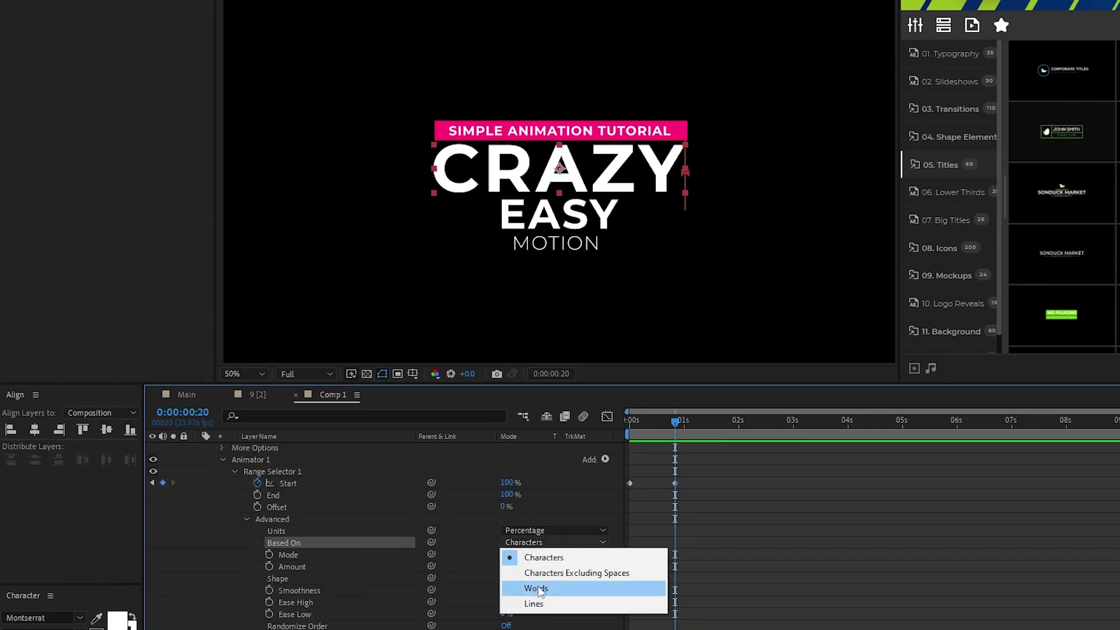
click(536, 604)
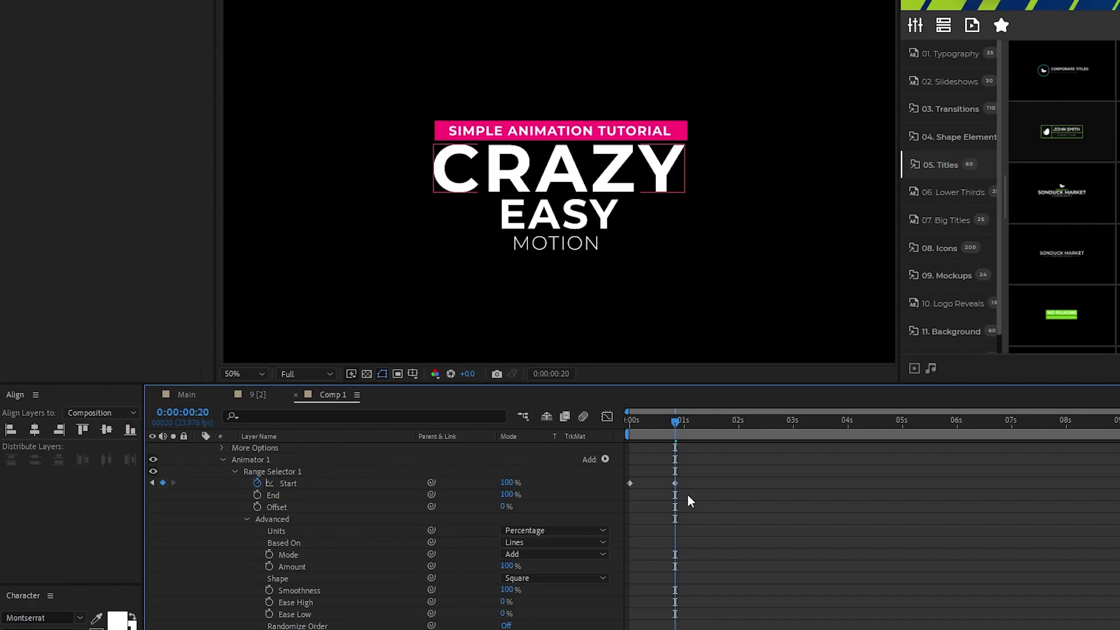
Easy Ease the Start keyframes and check their speed graph
drag(687, 494, 666, 477)
key(equal)
scroll(672, 520, up, 2)
click(607, 416)
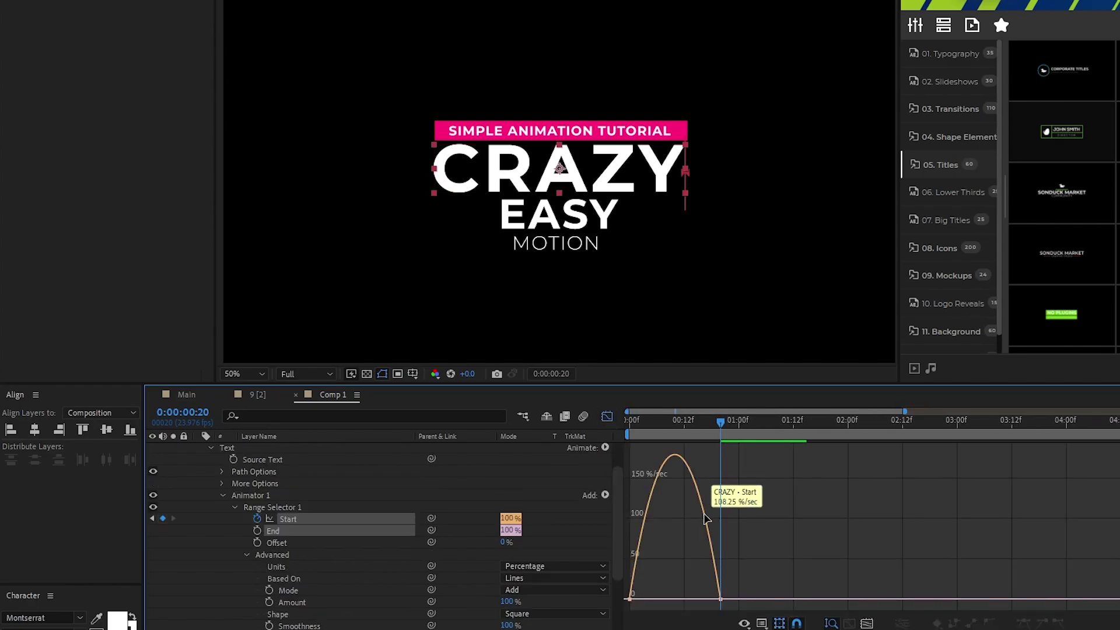
key(shift+F3)
click(684, 508)
key(equal)
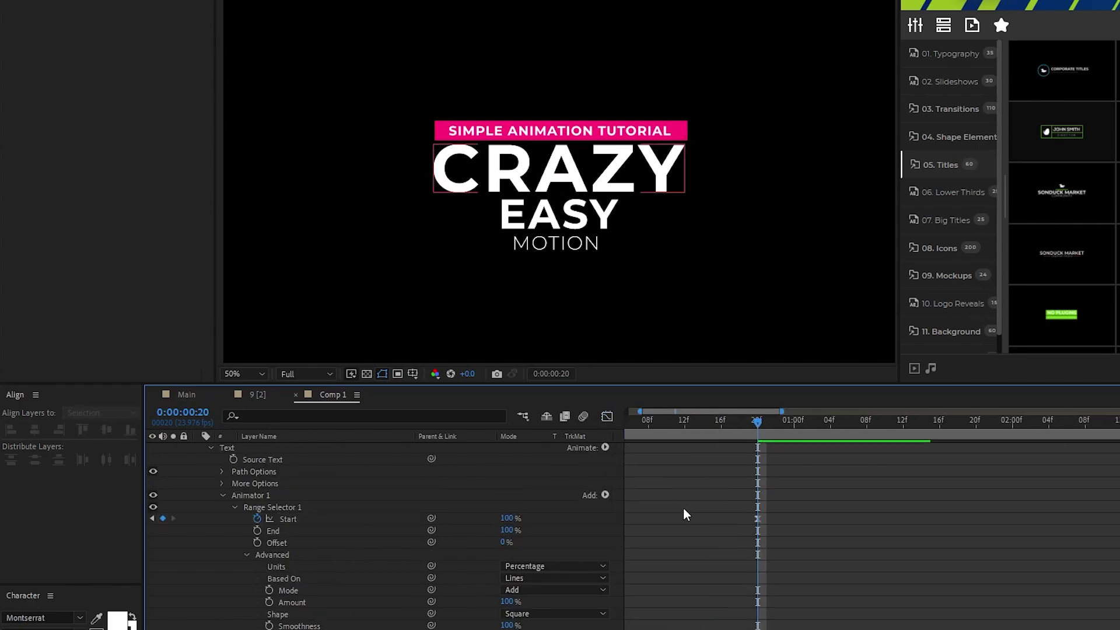
Collapse CRAZY's properties, adjust the EASY and MOTION layers, and preview the title animating in
click(260, 495)
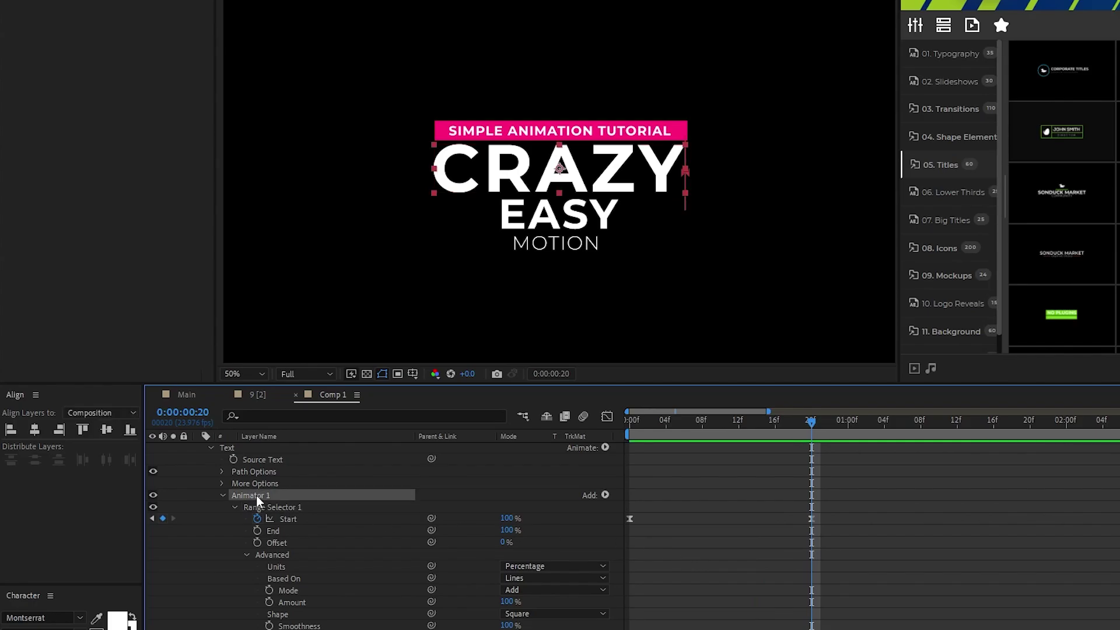
key(u)
key(Home)
click(271, 482)
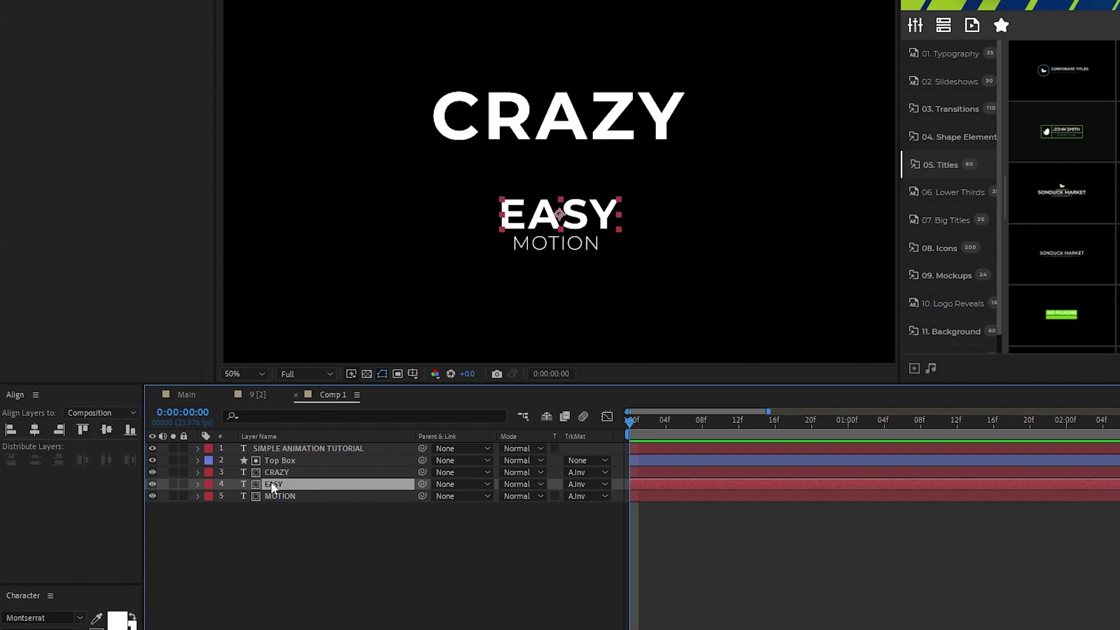
click(289, 497)
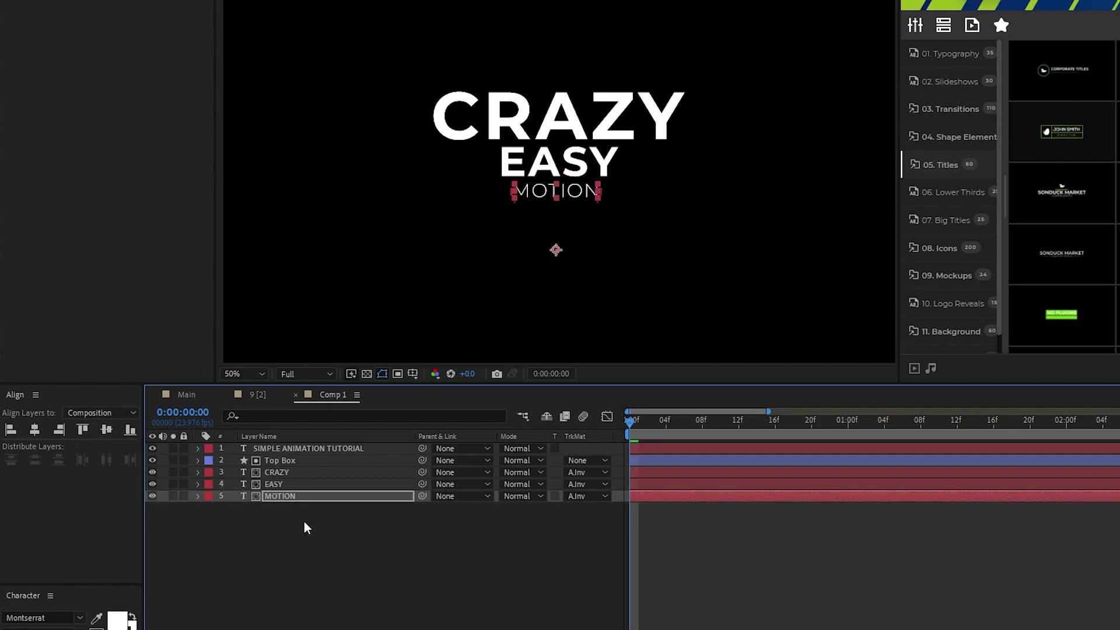
click(304, 522)
drag(632, 423, 849, 454)
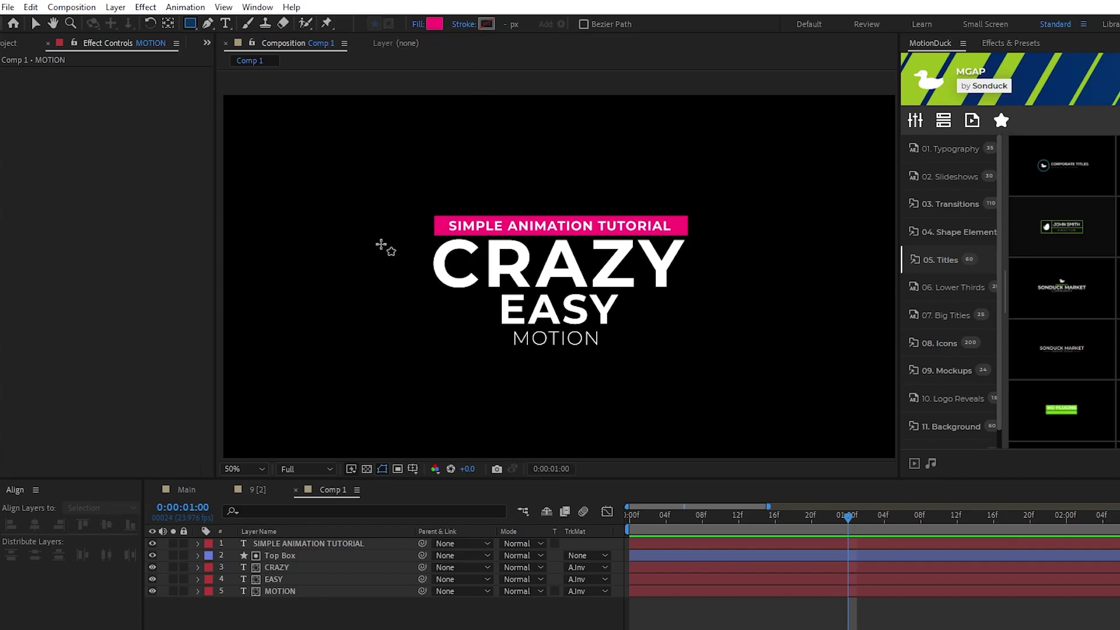
Zoom the composition view to 25% and play a preview
key(comma)
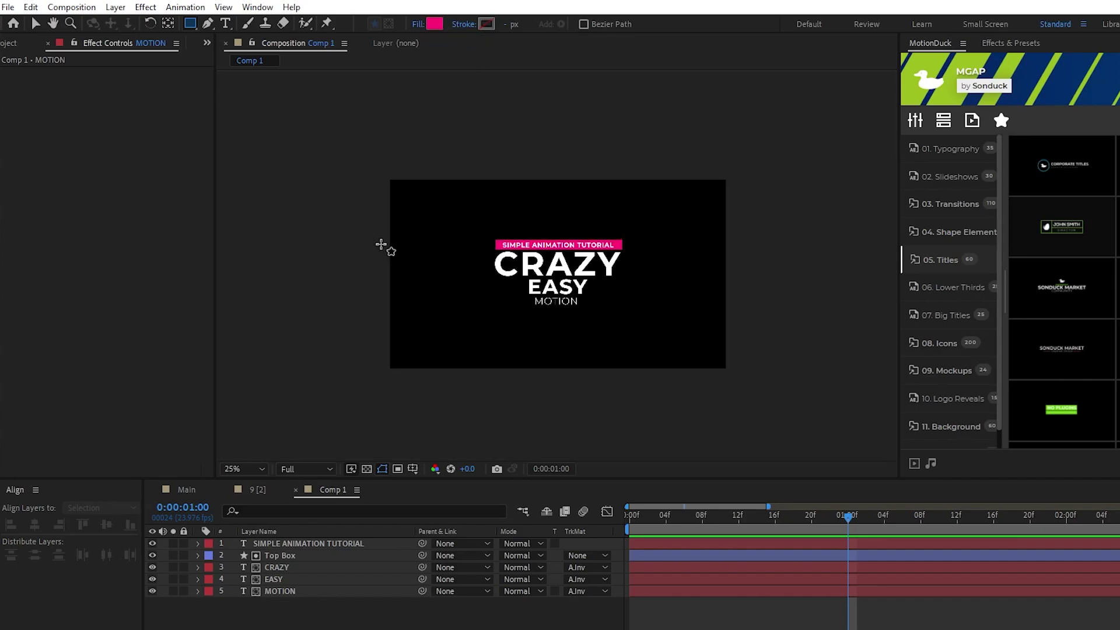
click(848, 526)
key(space)
key(space)
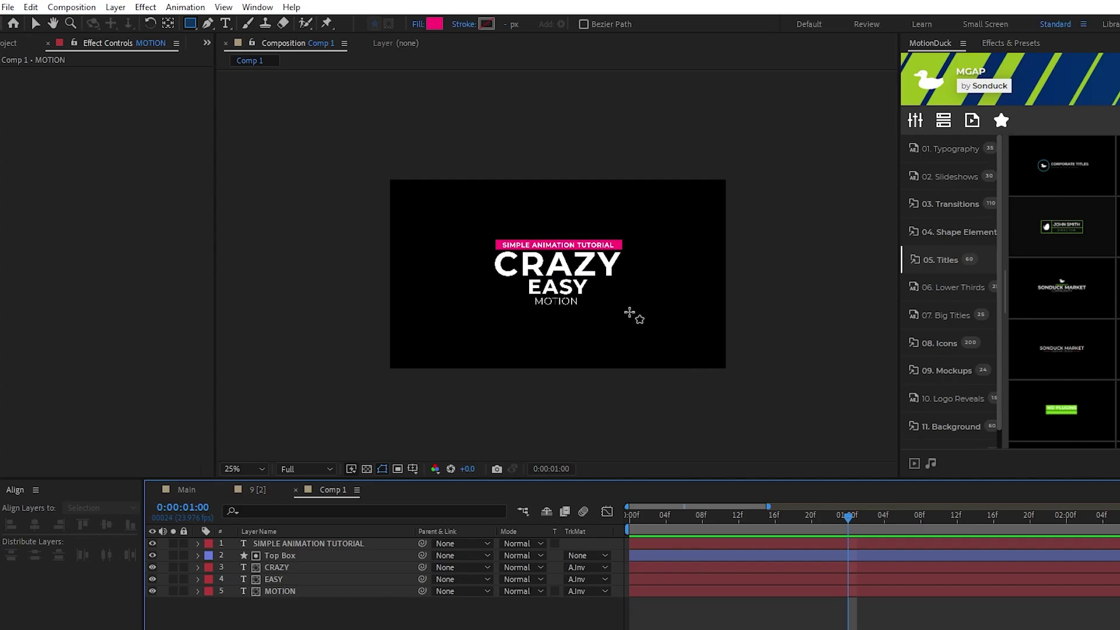
Draw a pink rectangle named Mask 1 and use it as CRAZY's Alpha Inverted matte
drag(372, 243, 749, 145)
click(35, 23)
scroll(550, 228, up, 4)
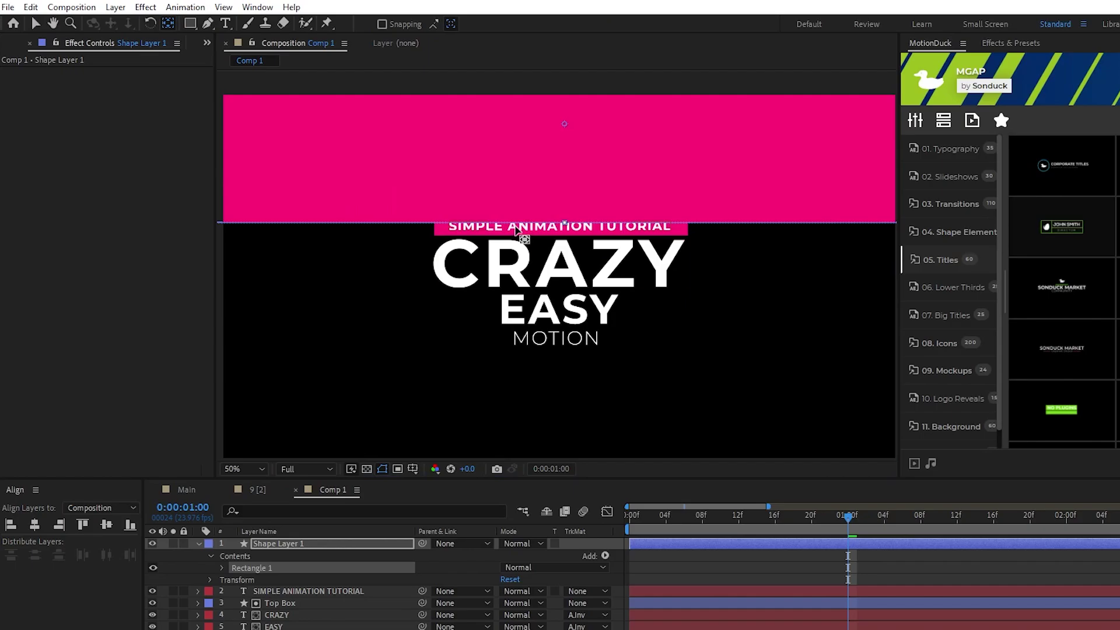
scroll(550, 227, down, 4)
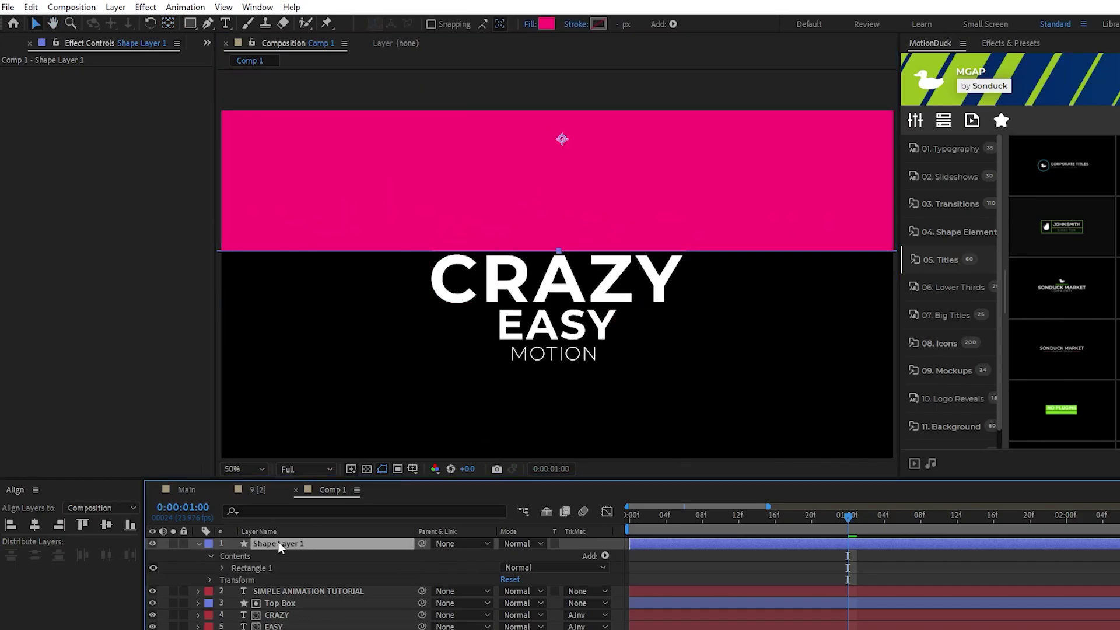
text(Mask 1)
key(Return)
drag(269, 542, 272, 570)
click(276, 575)
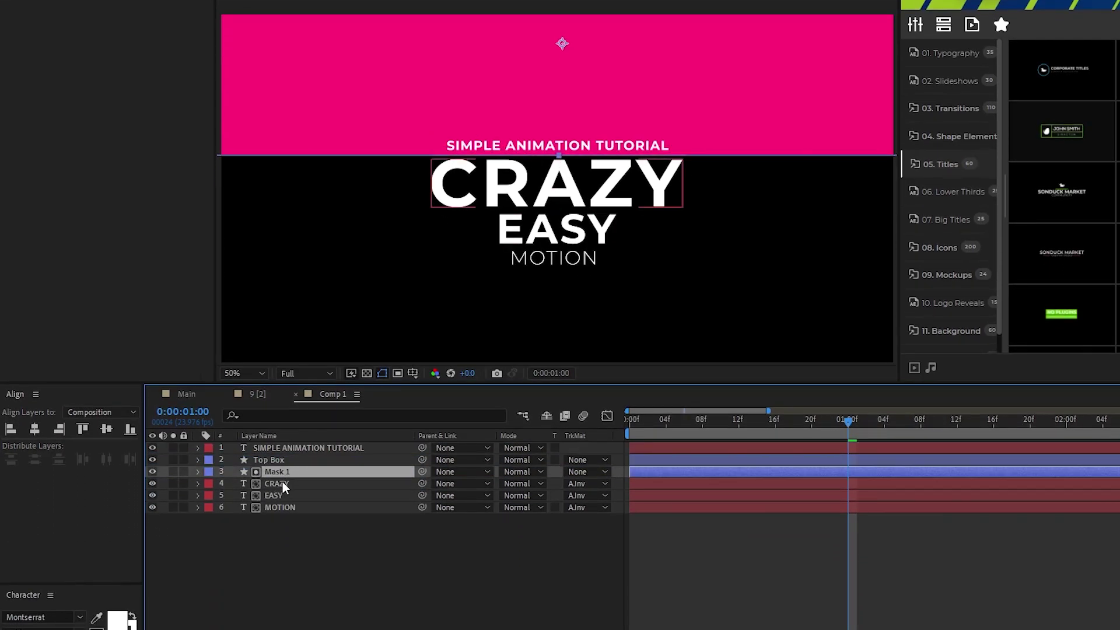
click(577, 483)
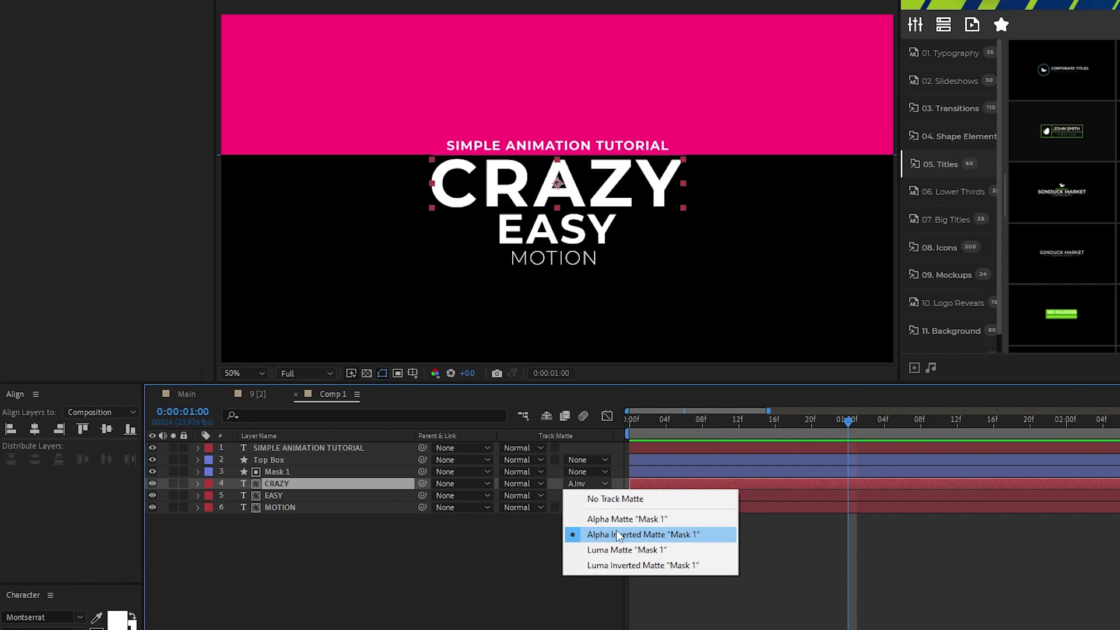
click(654, 534)
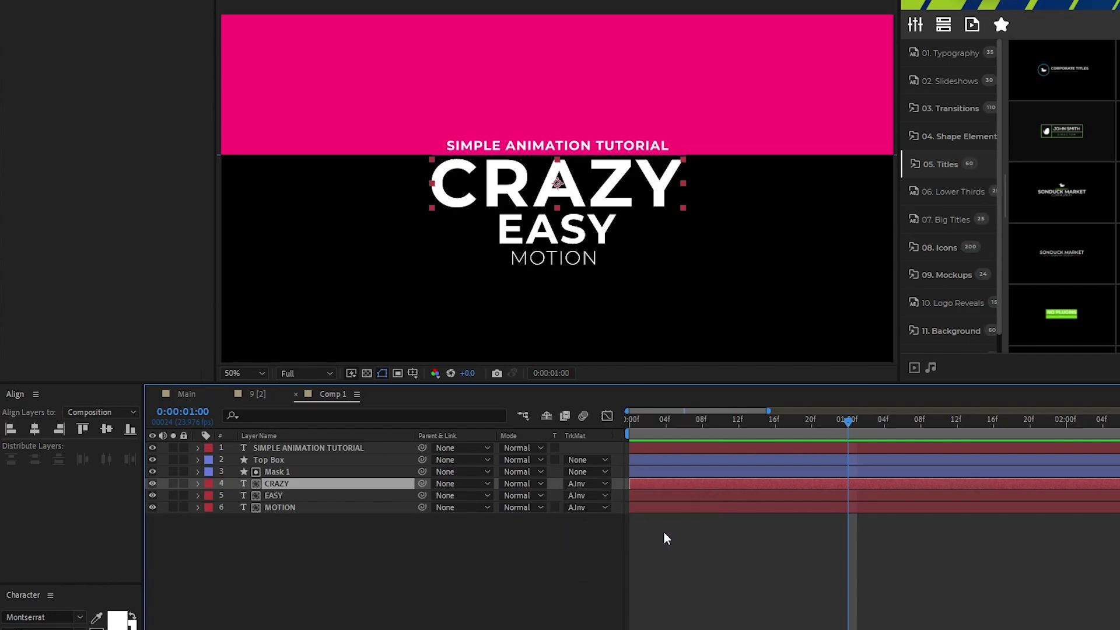
Duplicate it as Mask 2, move it over EASY, and set it as EASY's Alpha Inverted matte
click(276, 472)
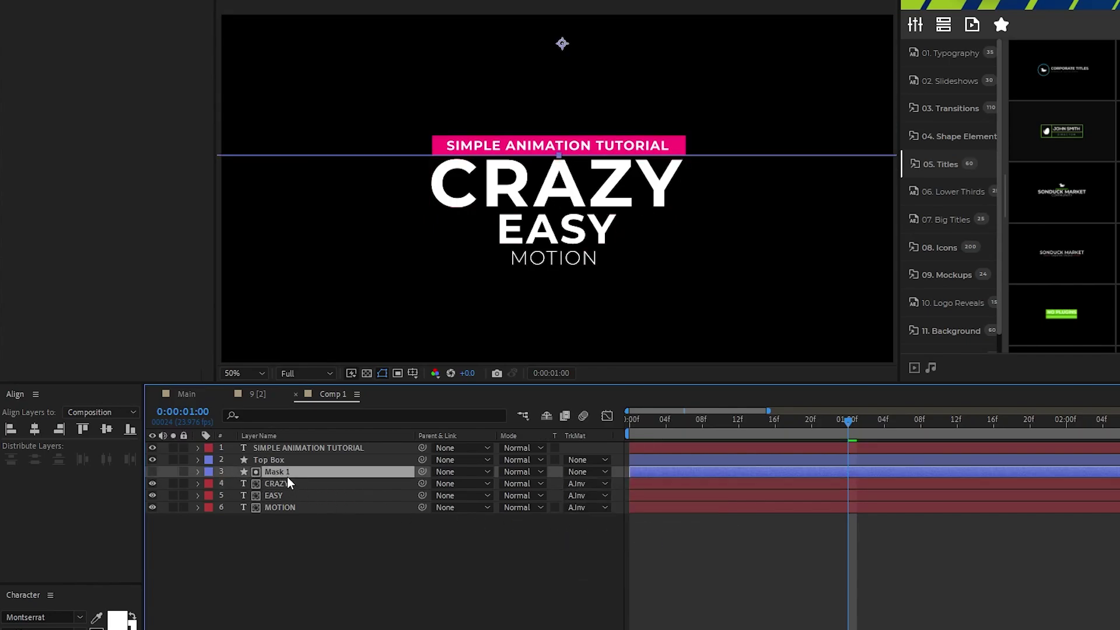
key(ctrl+d)
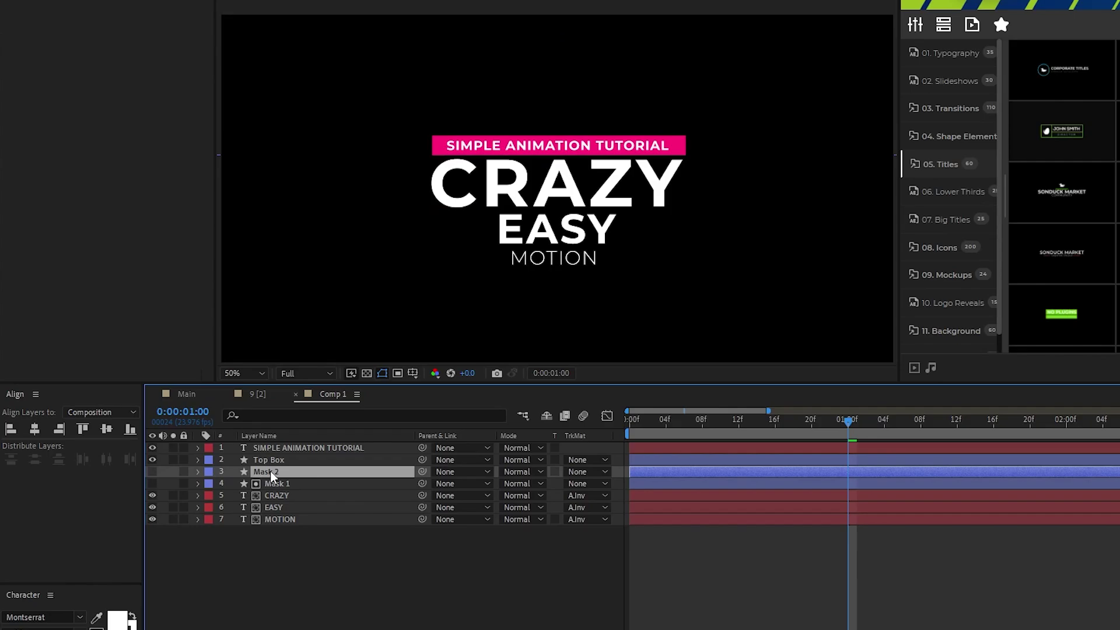
drag(270, 471, 282, 501)
click(374, 504)
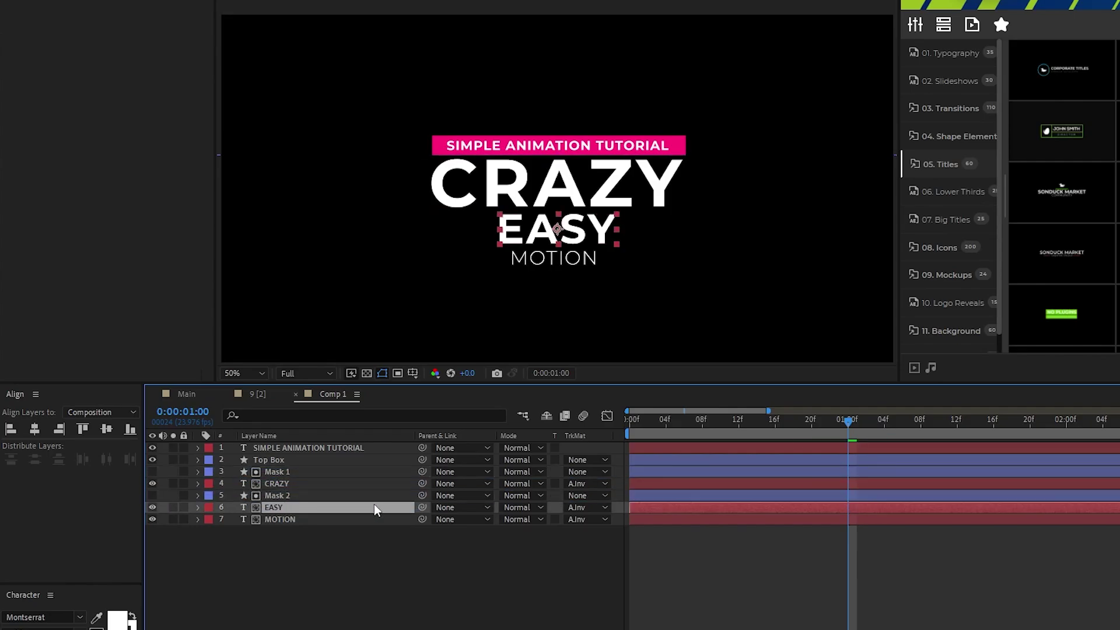
click(316, 496)
drag(386, 132, 389, 188)
key(Return)
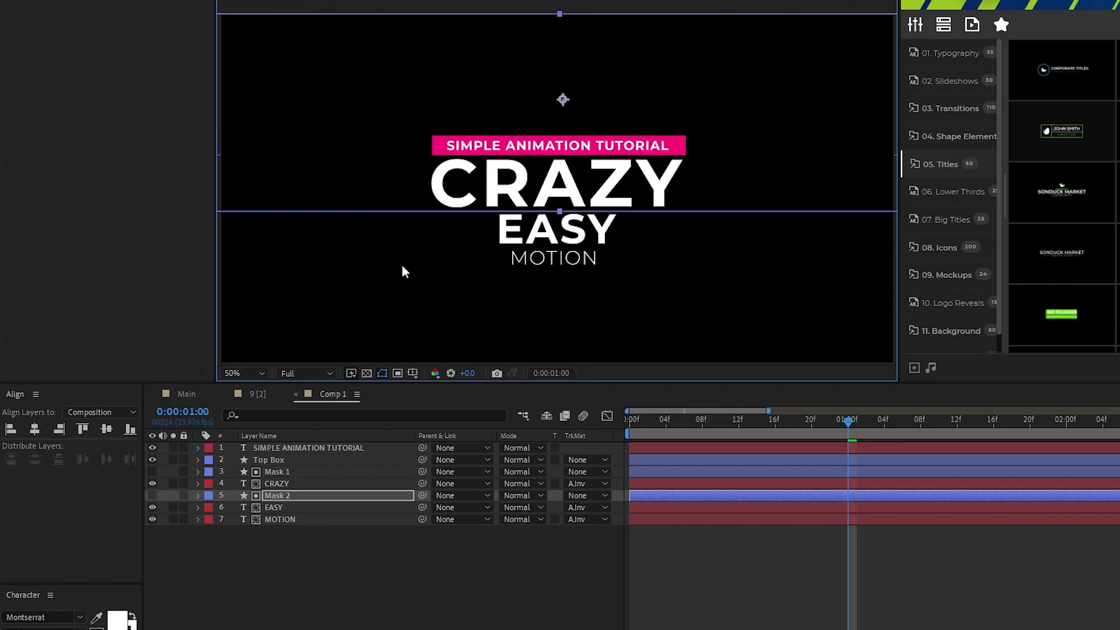
click(586, 507)
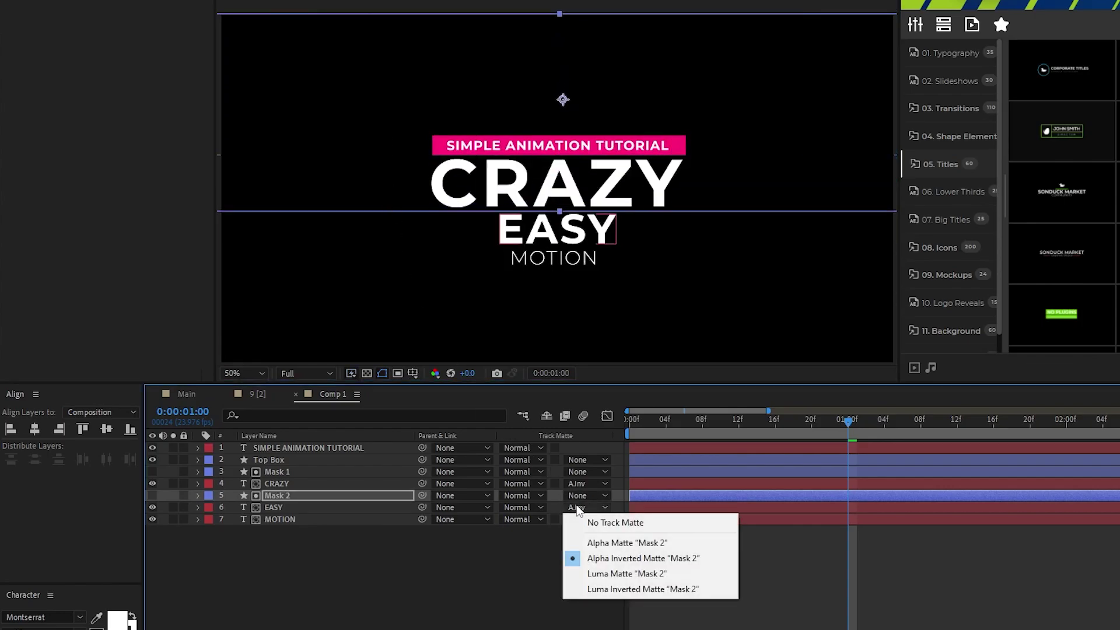
click(702, 558)
Duplicate Mask 2 as Mask 3, move it down, and set it as MOTION's Alpha Inverted matte
click(278, 494)
key(ctrl+d)
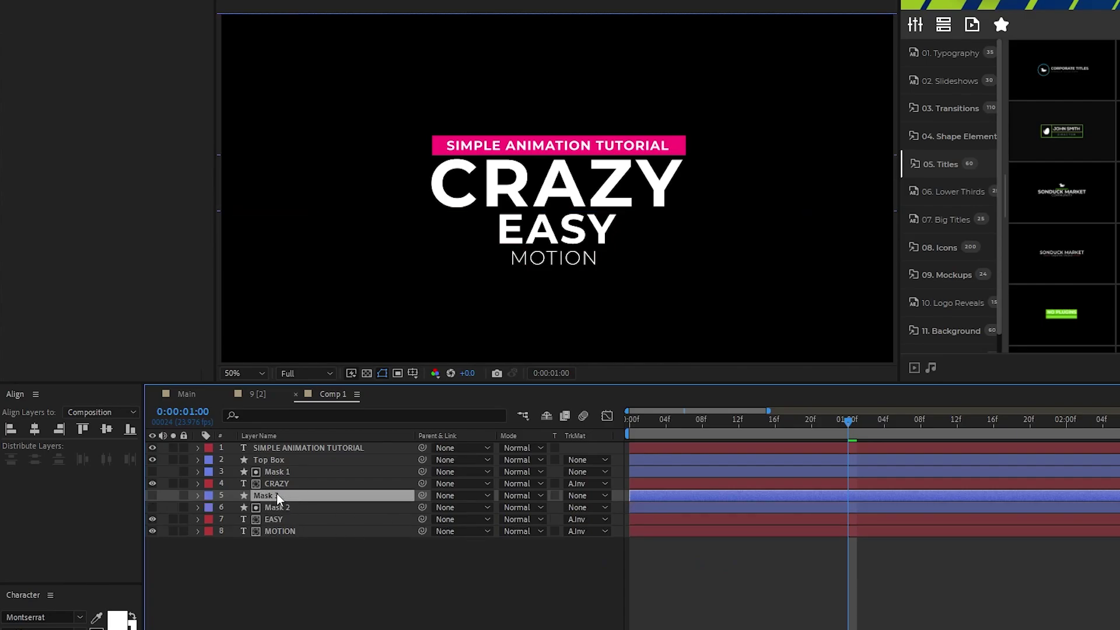
drag(273, 495, 280, 526)
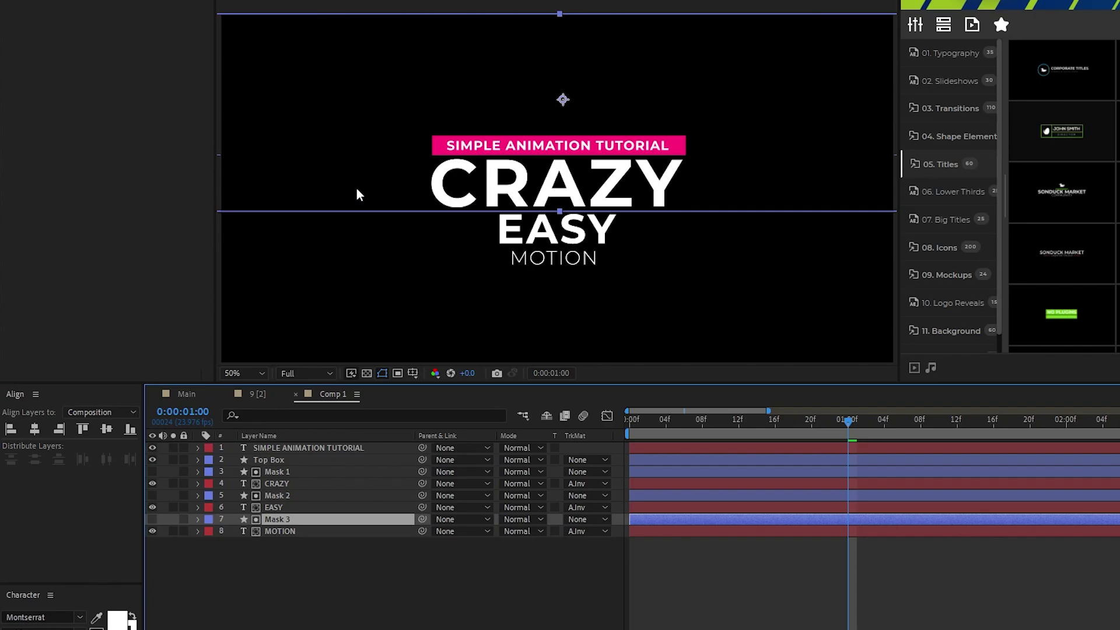
drag(357, 194, 352, 230)
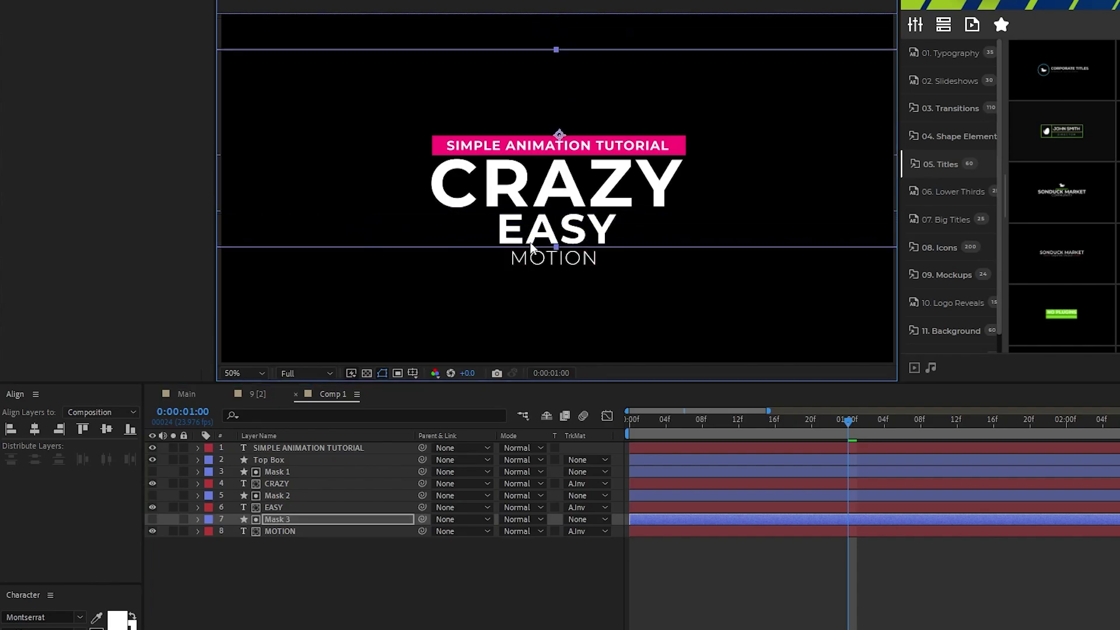
click(584, 531)
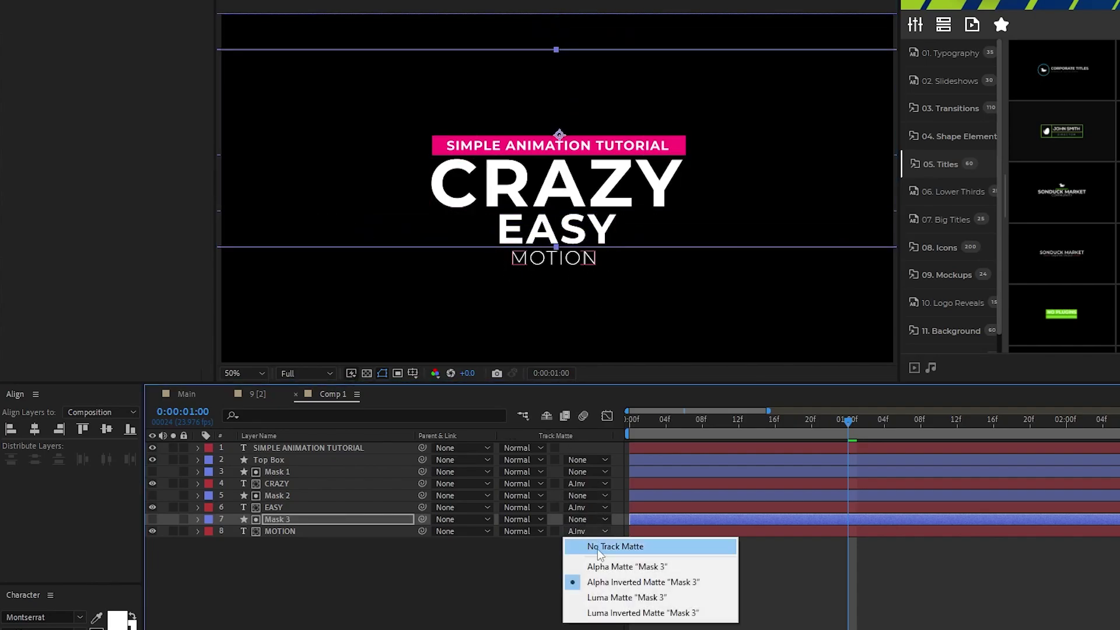
click(706, 582)
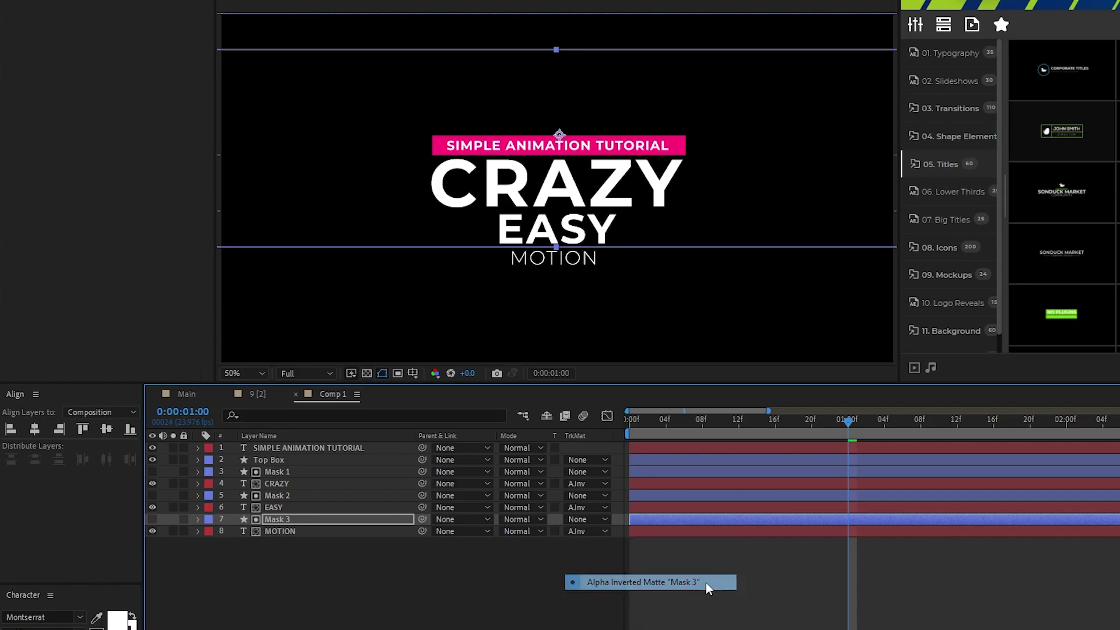
click(596, 570)
click(732, 432)
Trim the in-points so CRAZY starts at frame 5, EASY at frame 10 and MOTION at frame 15
drag(732, 437, 616, 430)
key(space)
click(548, 483)
key([)
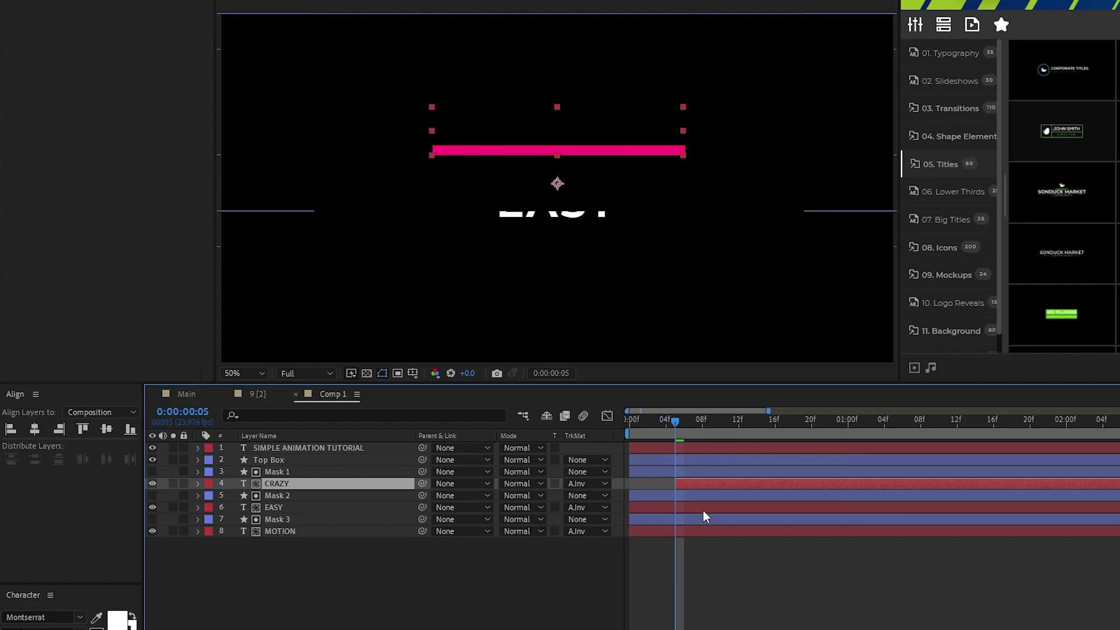
key(Page_Down)
key(Page_Down)
key(Page_Down)
key(Page_Down)
key(Page_Down)
click(703, 509)
key([)
key(Page_Down)
key(Page_Down)
key(Page_Down)
key(Page_Down)
key(Page_Down)
click(700, 532)
key([)
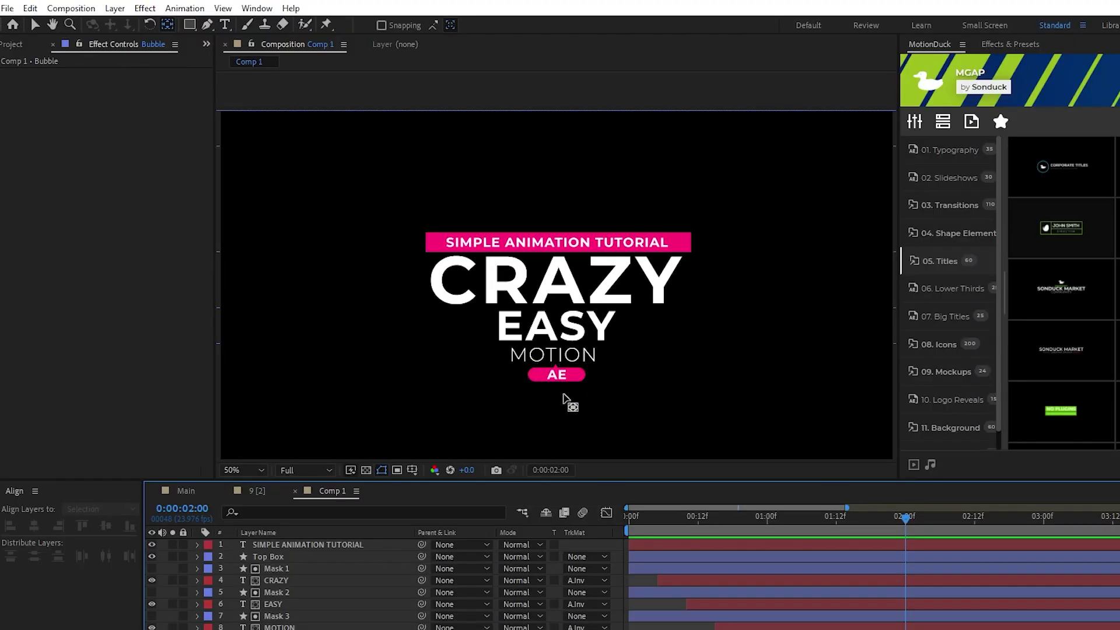
Move the pink bubble's anchor point to its triangle tip with the Pan Behind tool
click(535, 386)
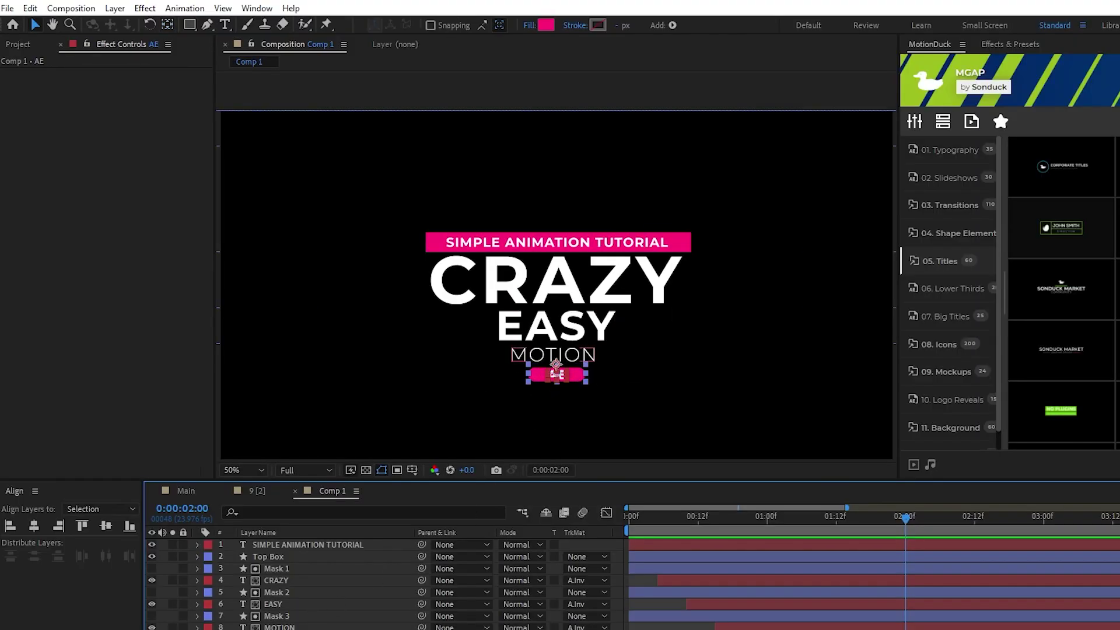
scroll(542, 385, up, 4)
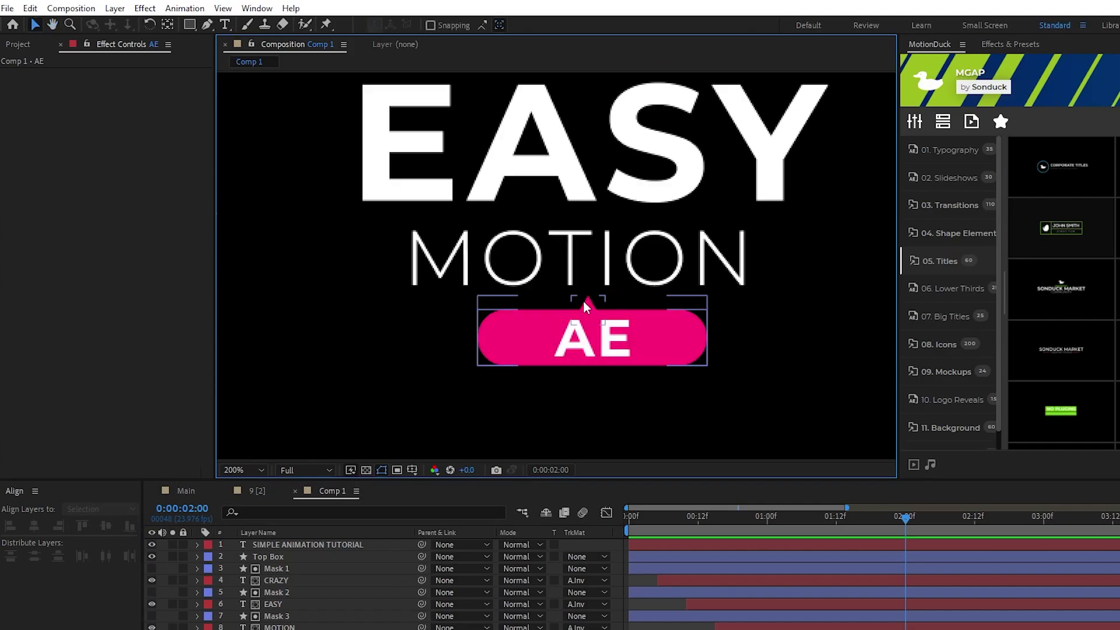
scroll(593, 290, down, 1)
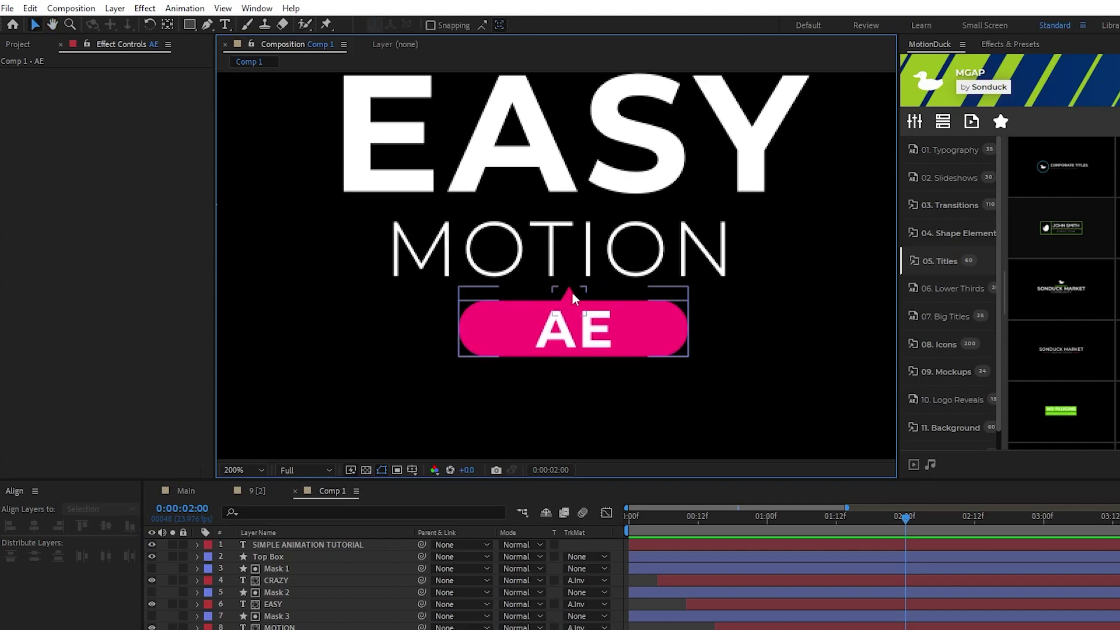
click(572, 293)
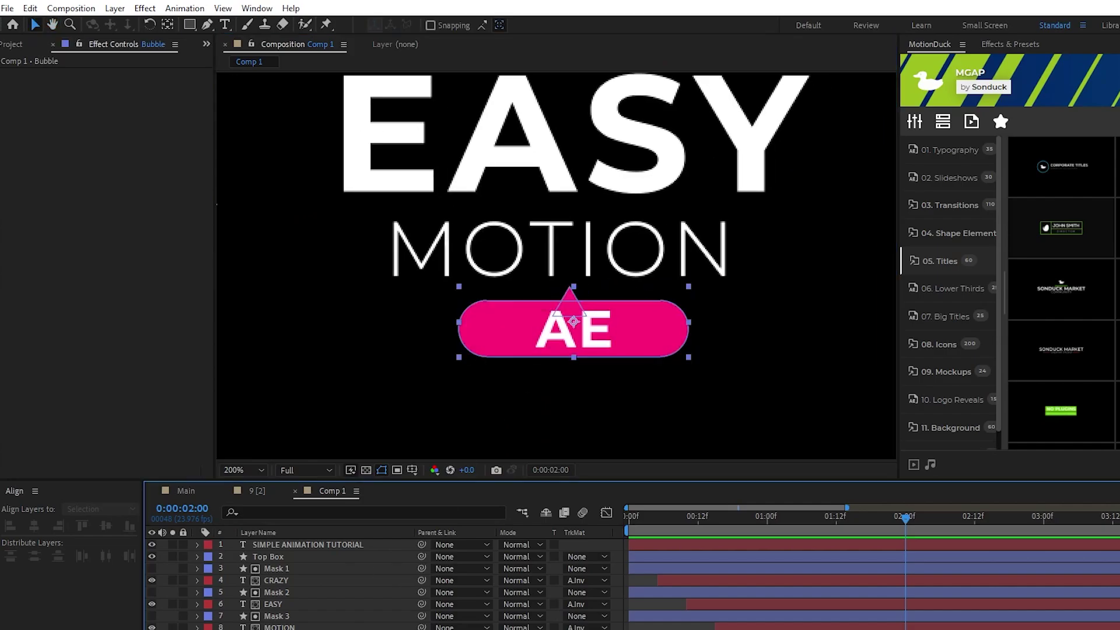
click(167, 27)
drag(574, 323, 570, 289)
Parent the AE text layer to Bubble and test rotating the bubble around its tip
scroll(578, 304, up, 4)
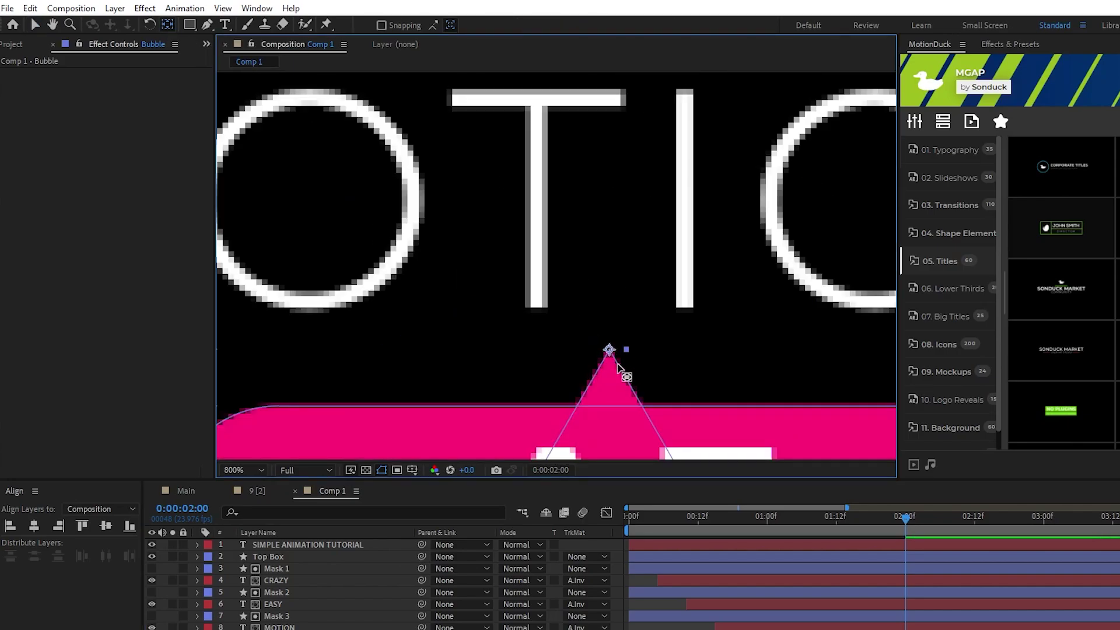
scroll(627, 372, down, 4)
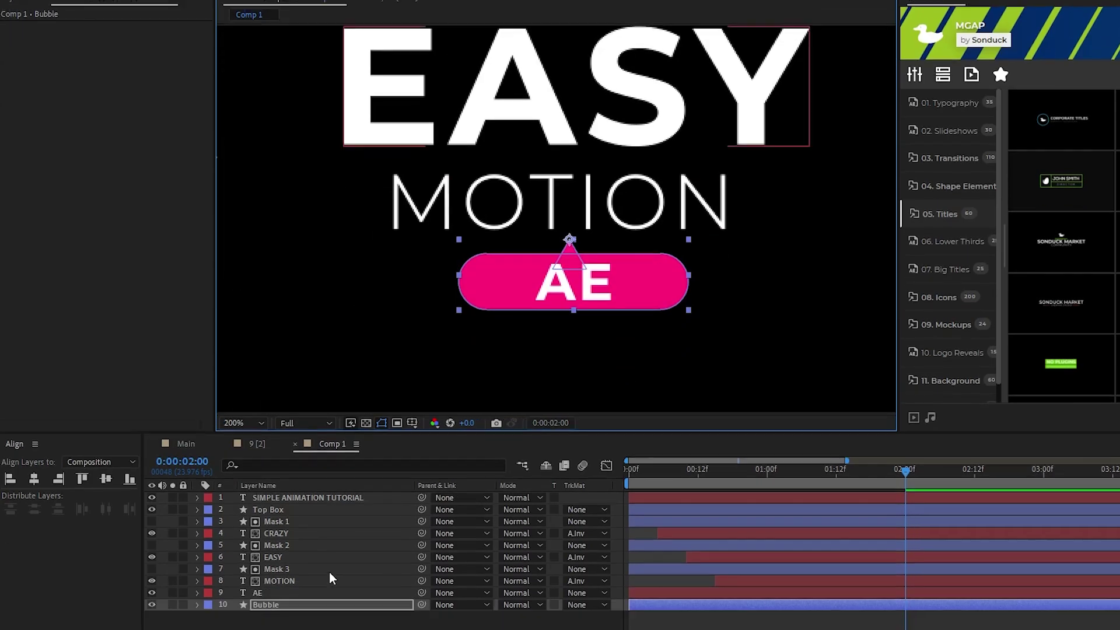
click(409, 542)
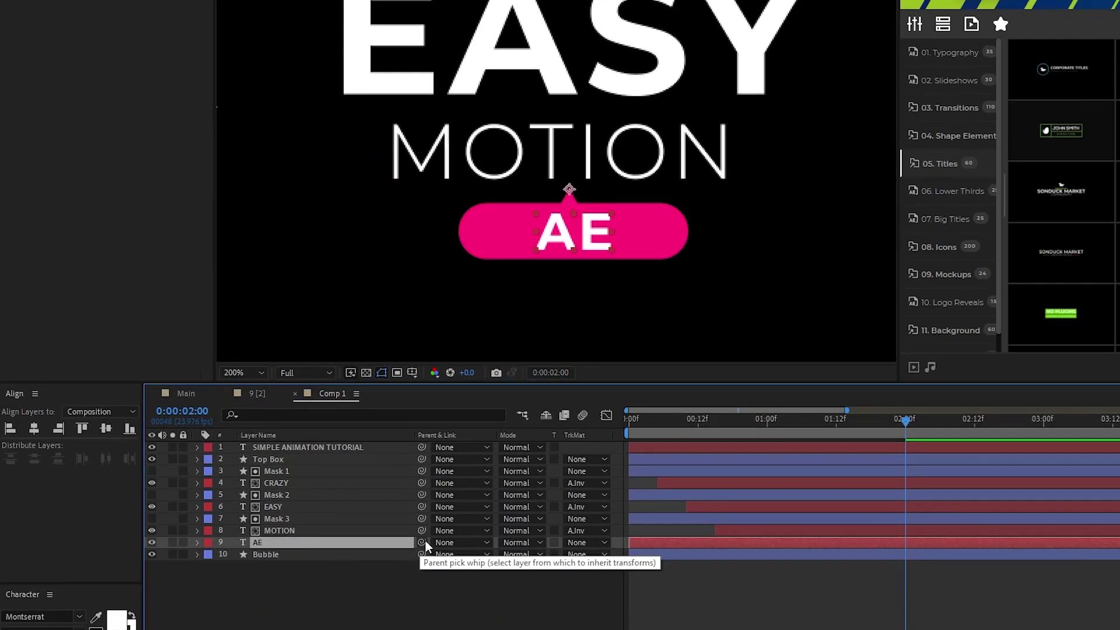
drag(426, 541, 275, 556)
click(273, 558)
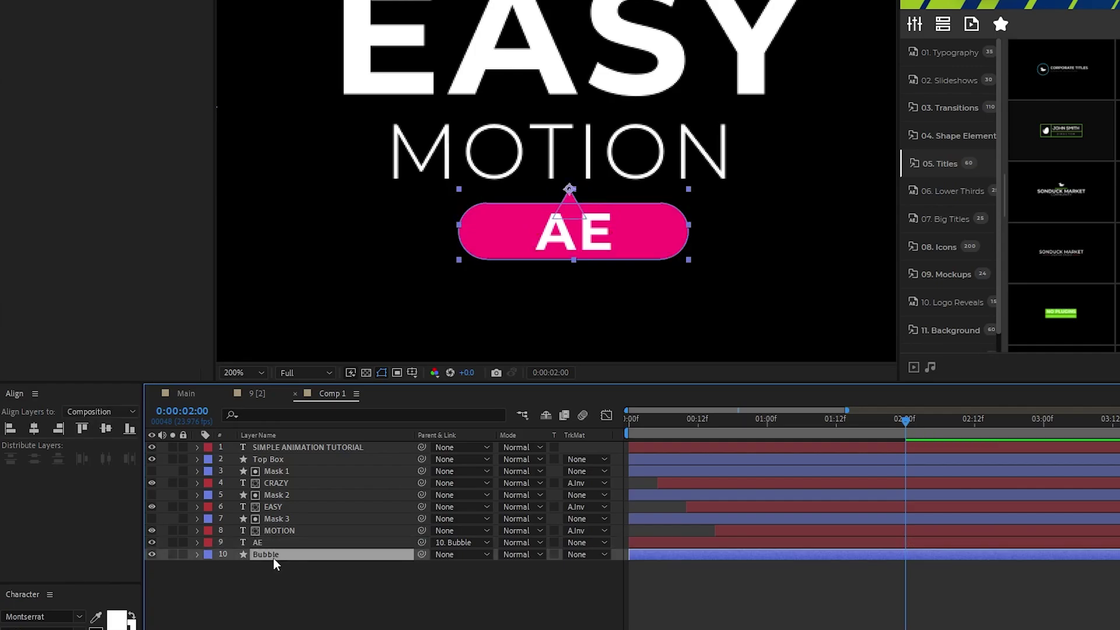
key(r)
drag(513, 566, 520, 570)
click(604, 277)
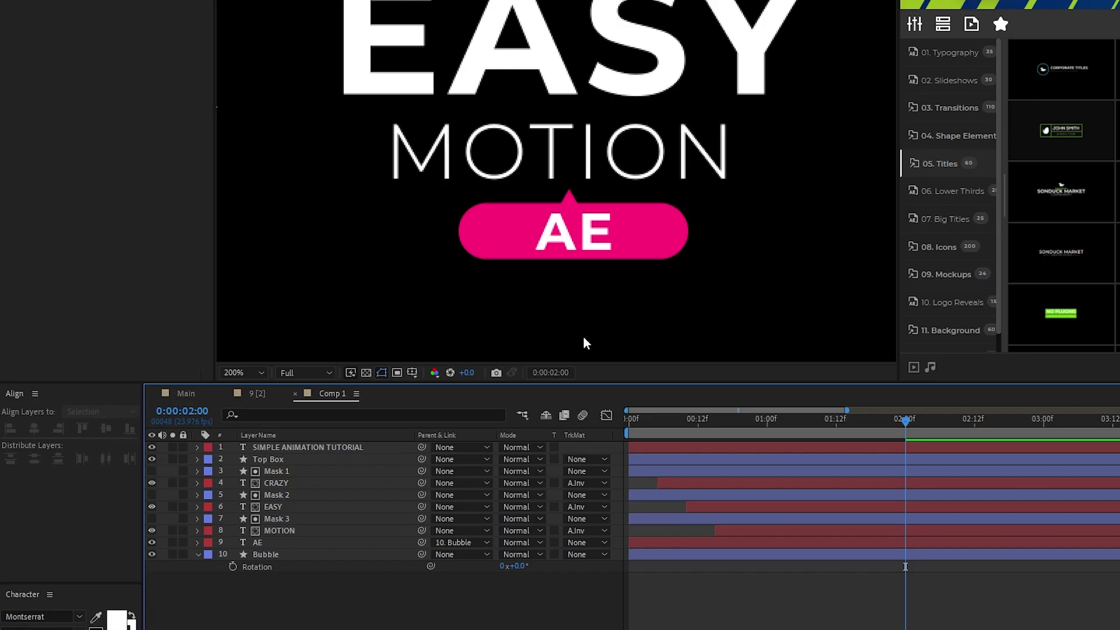
Keyframe Bubble at frame 0 with Scale 0% and Rotation -45°
click(331, 553)
key(s)
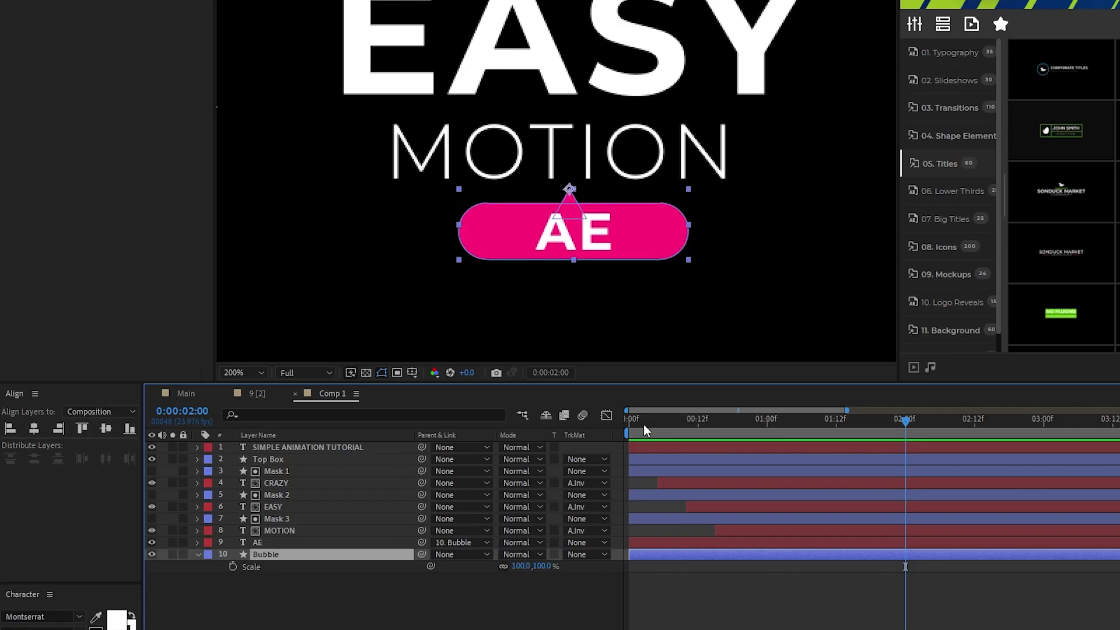
key(Home)
click(233, 566)
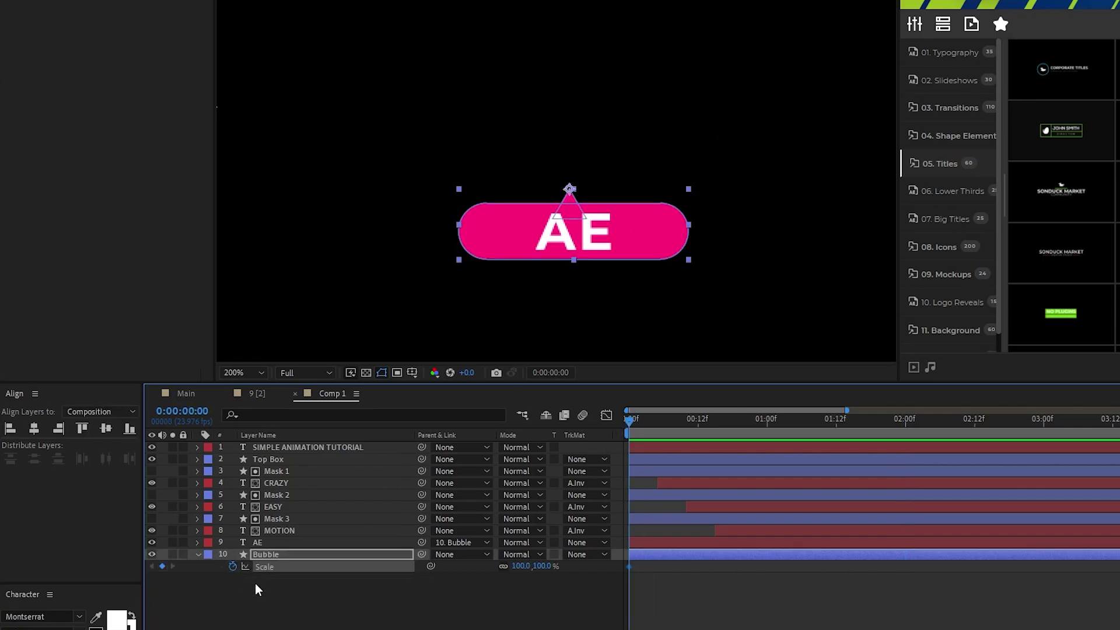
key(r)
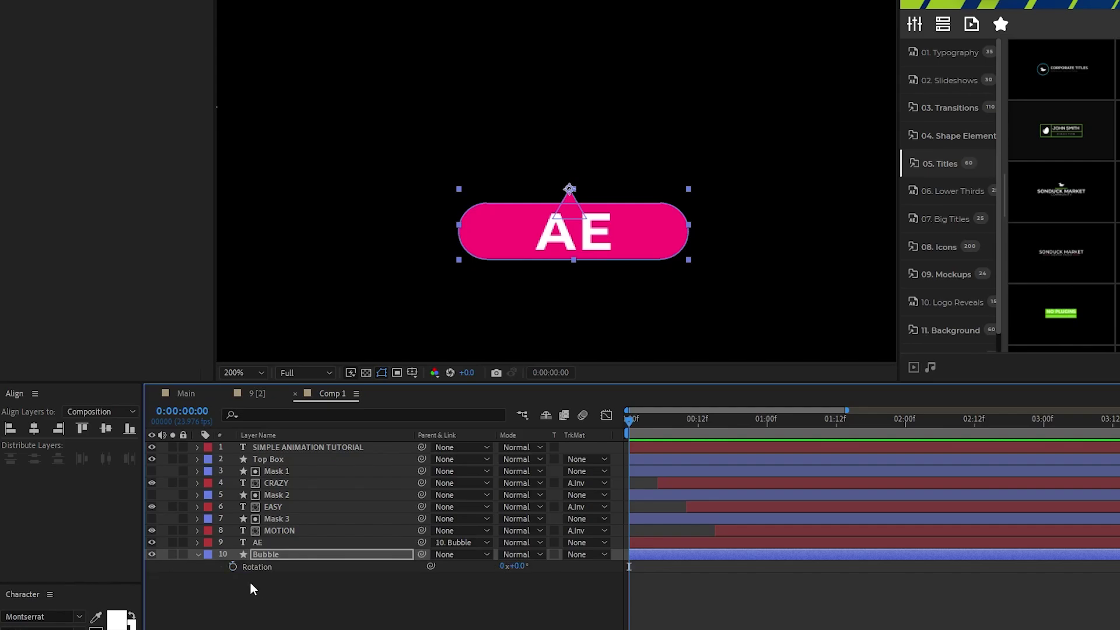
click(233, 567)
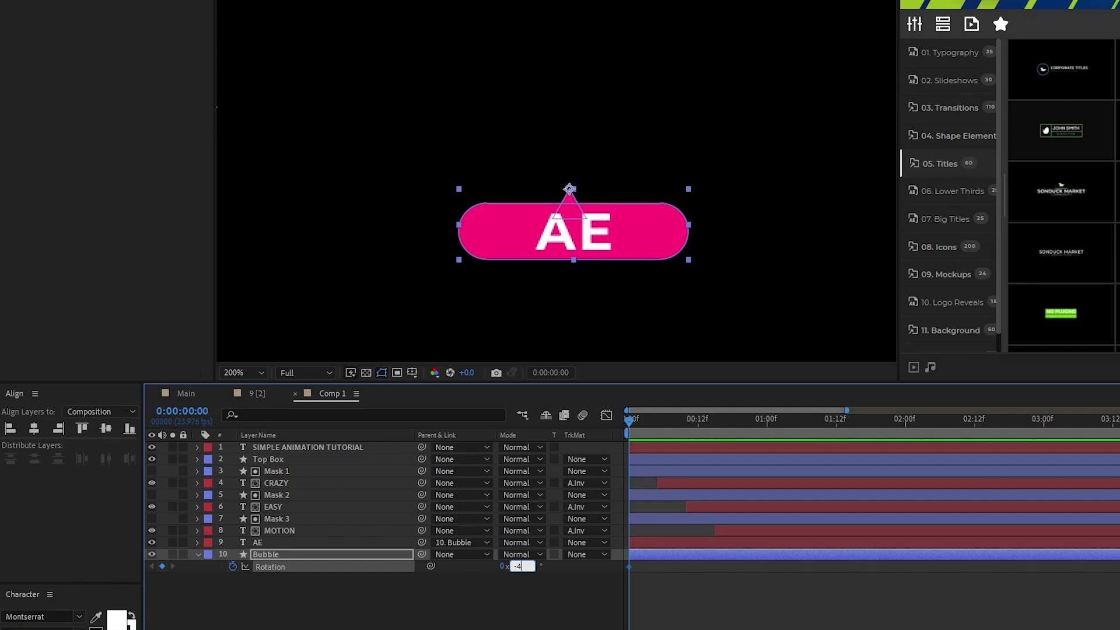
text(-45)
key(Return)
text(s)
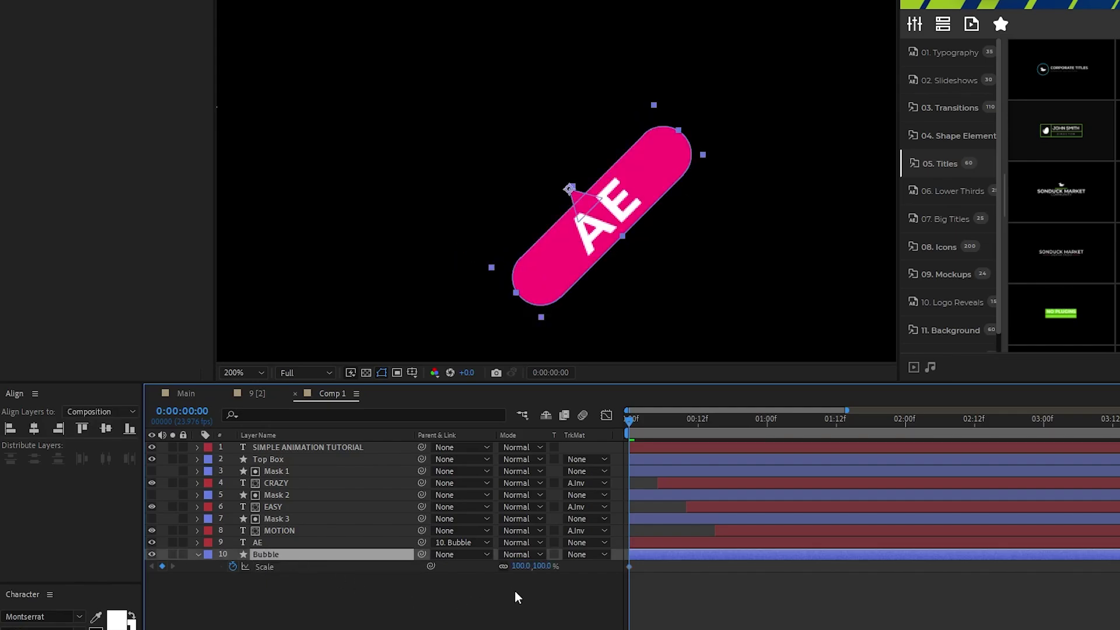
text(0)
key(Return)
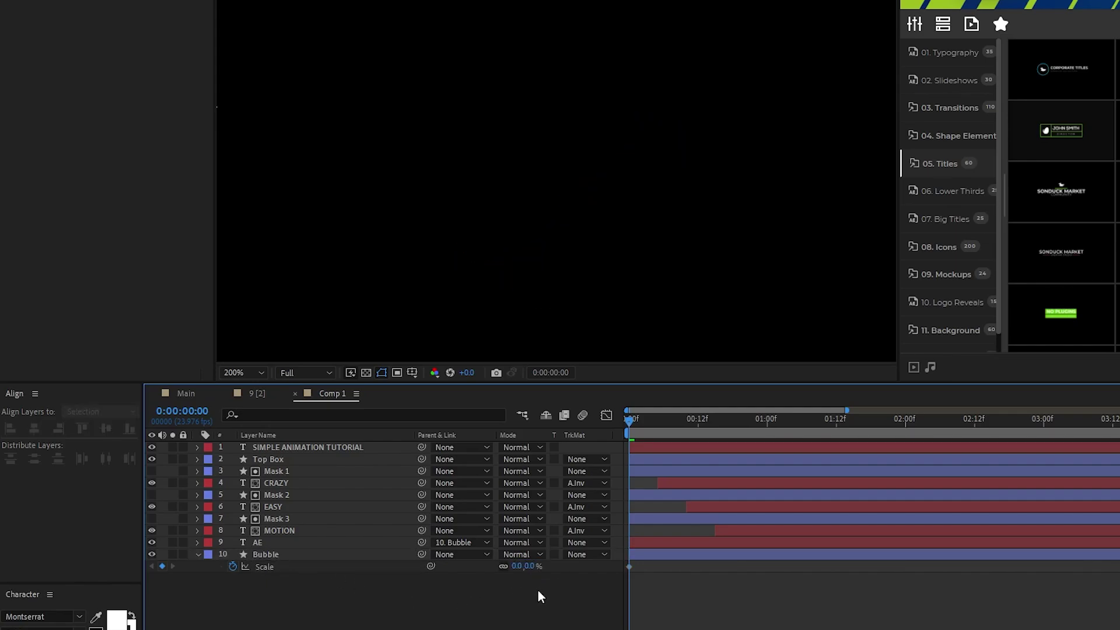
At frame 20, keyframe Bubble Scale to 100% and Rotation to 0°
key(space)
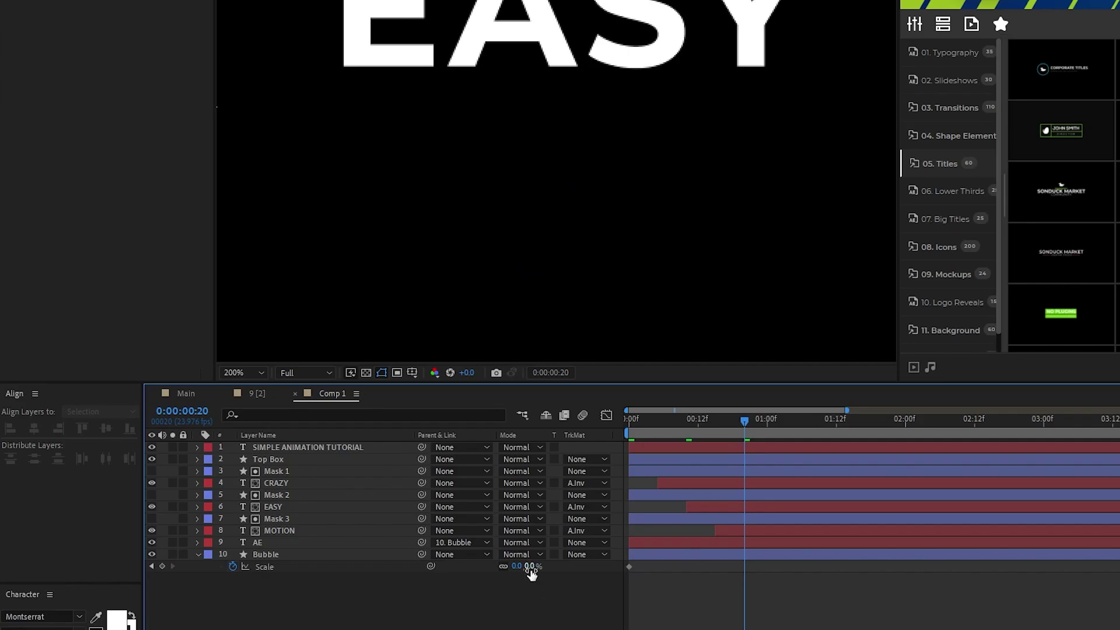
click(529, 566)
text(100)
key(Return)
click(306, 555)
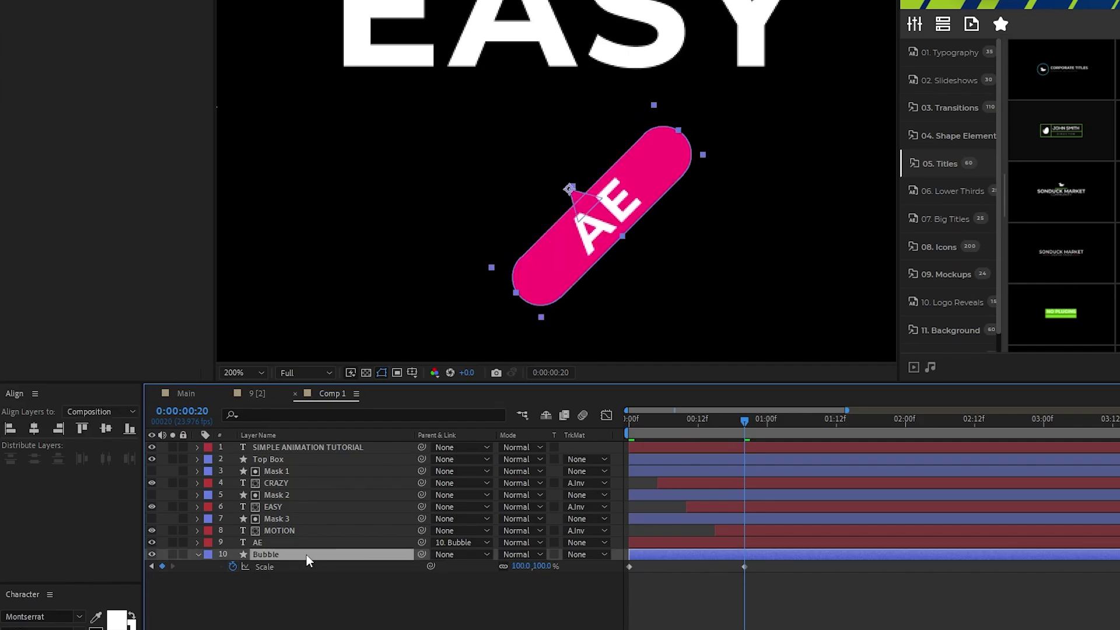
text(r0)
click(520, 597)
Easy Ease the Scale and Rotation keyframes and sharpen the pop-in curve in the Graph Editor
click(377, 553)
key(u)
key(u)
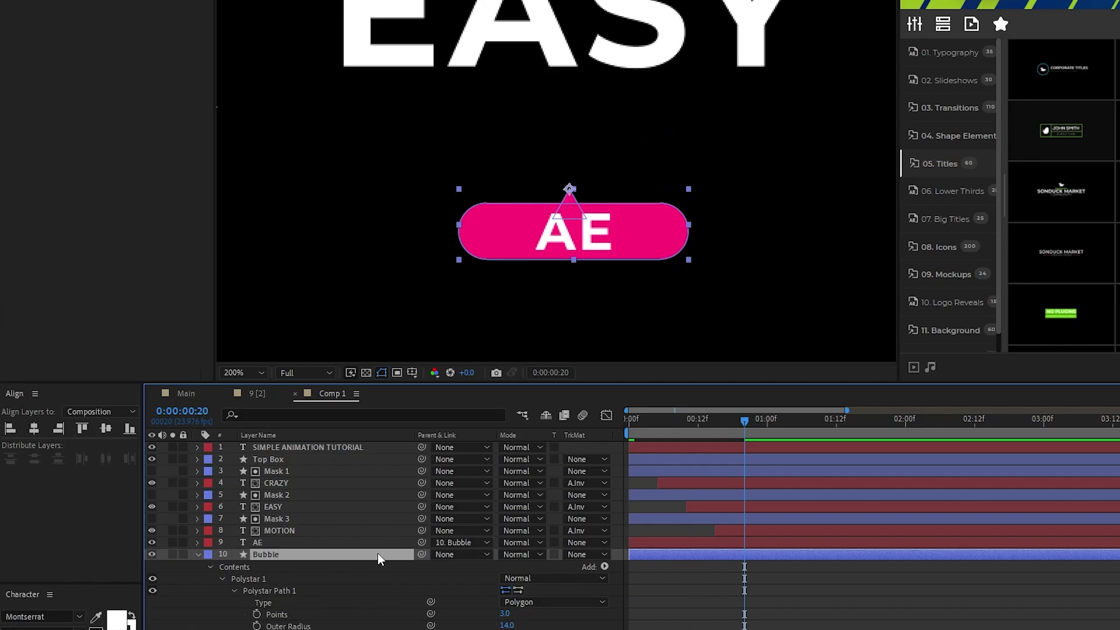
key(u)
drag(764, 594, 650, 562)
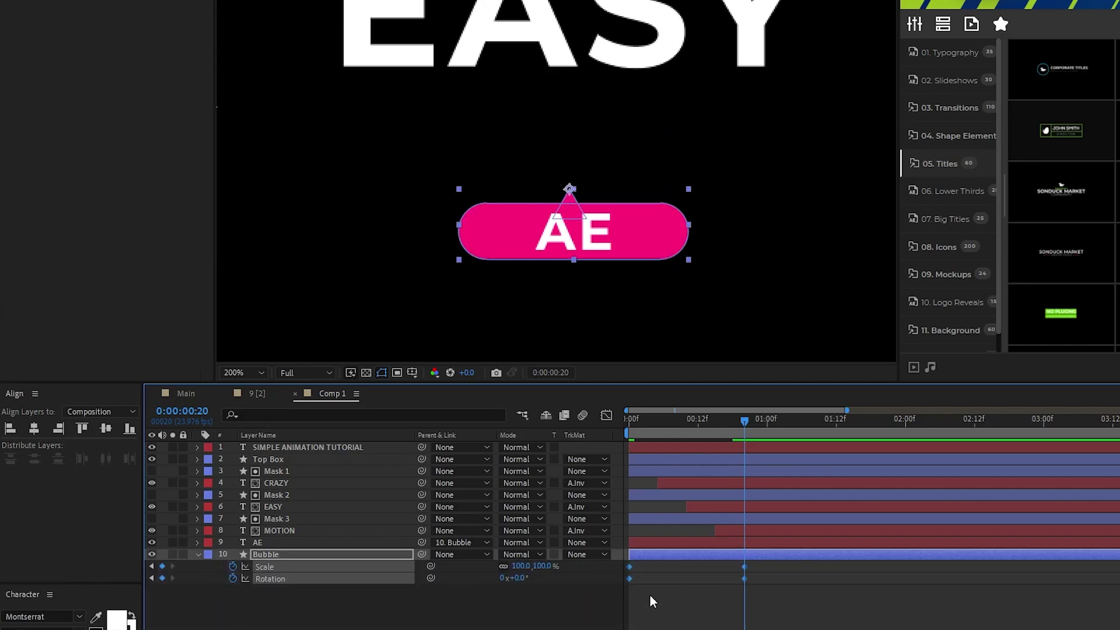
key(equal)
click(607, 415)
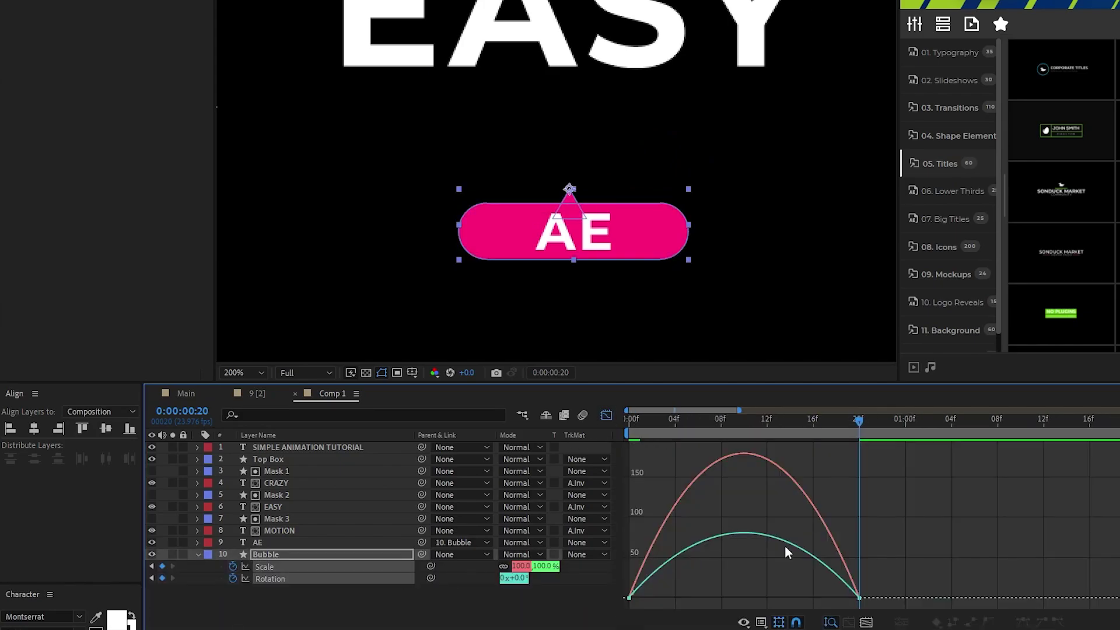
drag(743, 593, 642, 595)
key(shift+F3)
Slide the Bubble and AE layers to start around frame 10
key(Home)
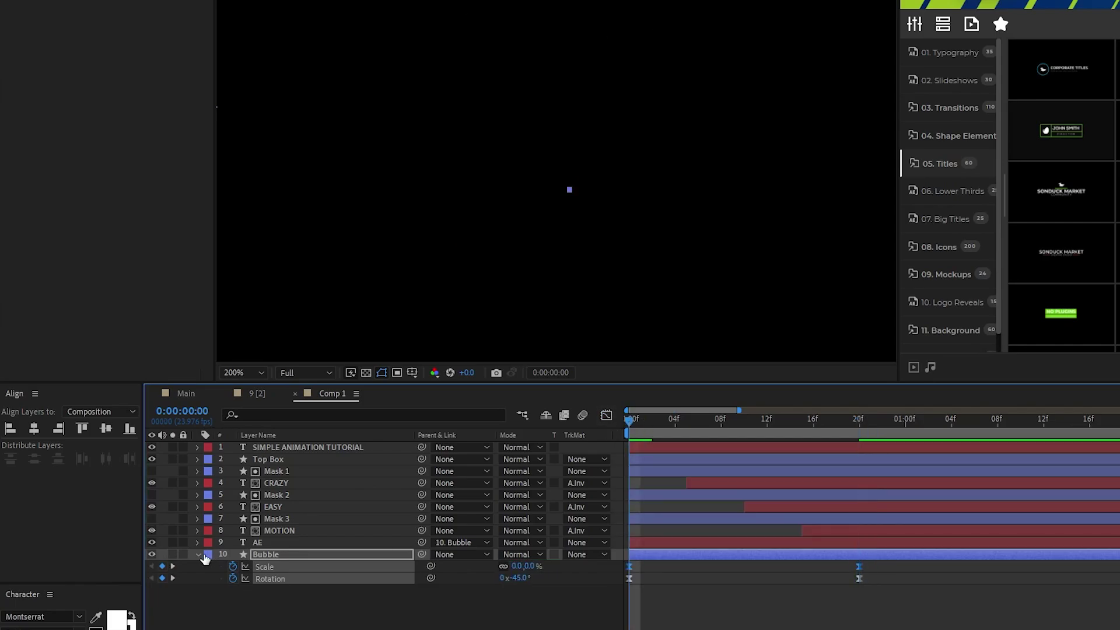
click(199, 554)
ctrl+click(280, 542)
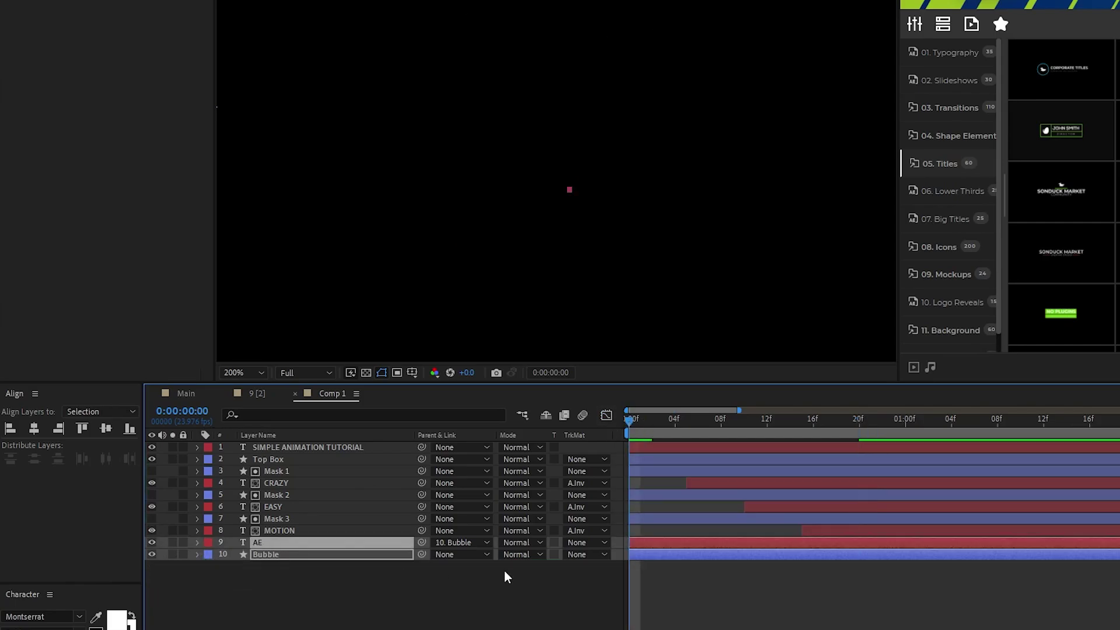
drag(653, 553, 882, 556)
click(842, 585)
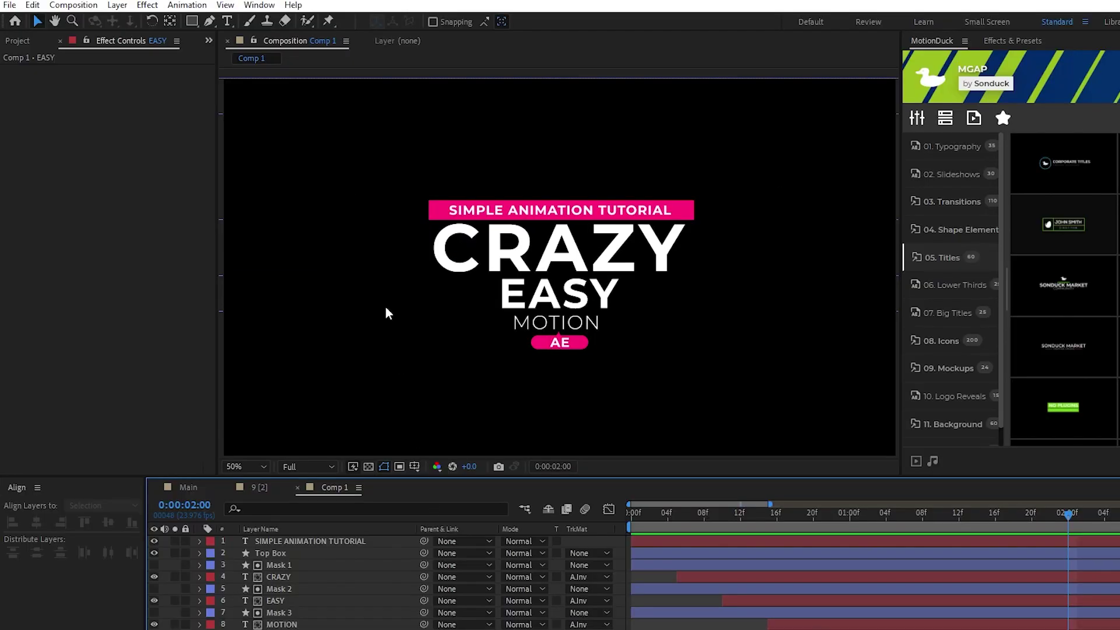
Set new shapes to Fill None and a solid-colour Stroke
click(209, 22)
click(419, 22)
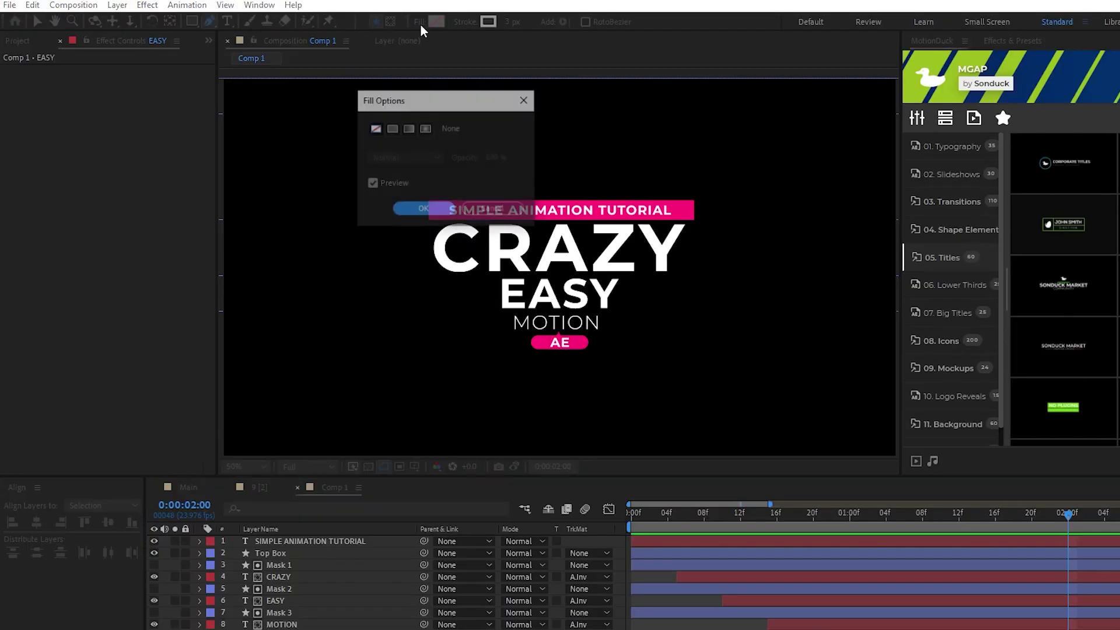
click(450, 209)
click(466, 21)
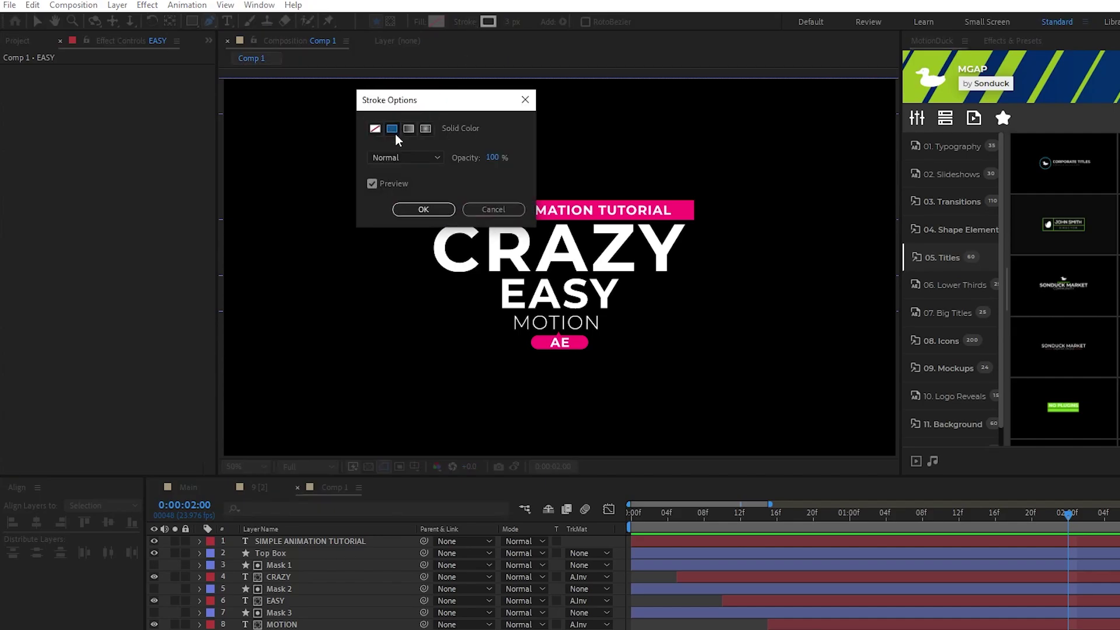
key(Escape)
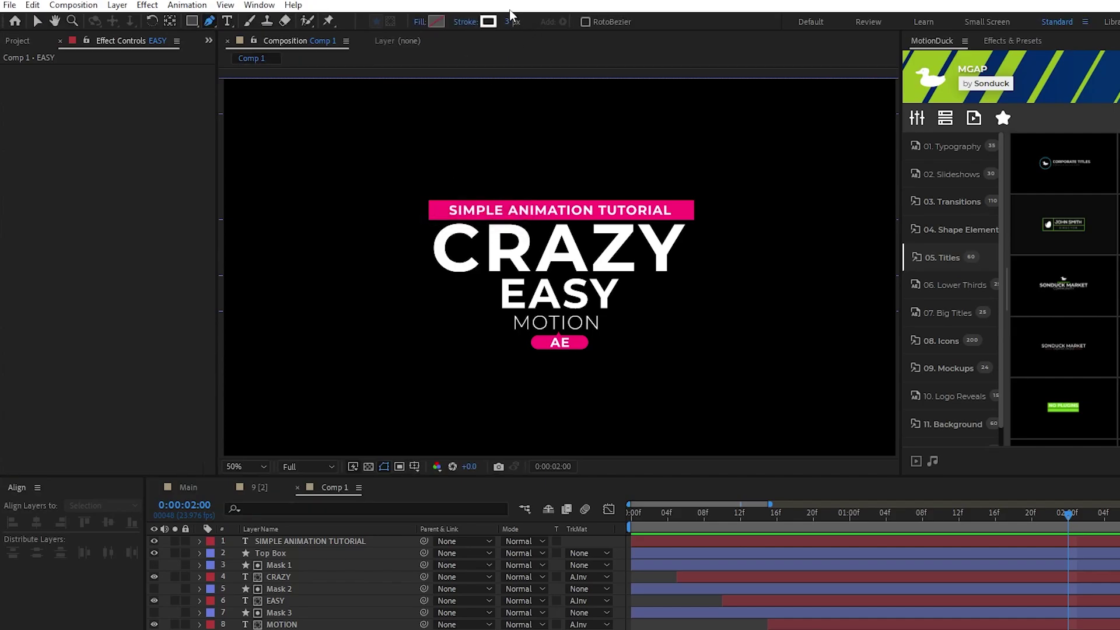
Draw a short vertical line right of EASY and duplicate it as Shape 2 within the layer
scroll(675, 350, up, 4)
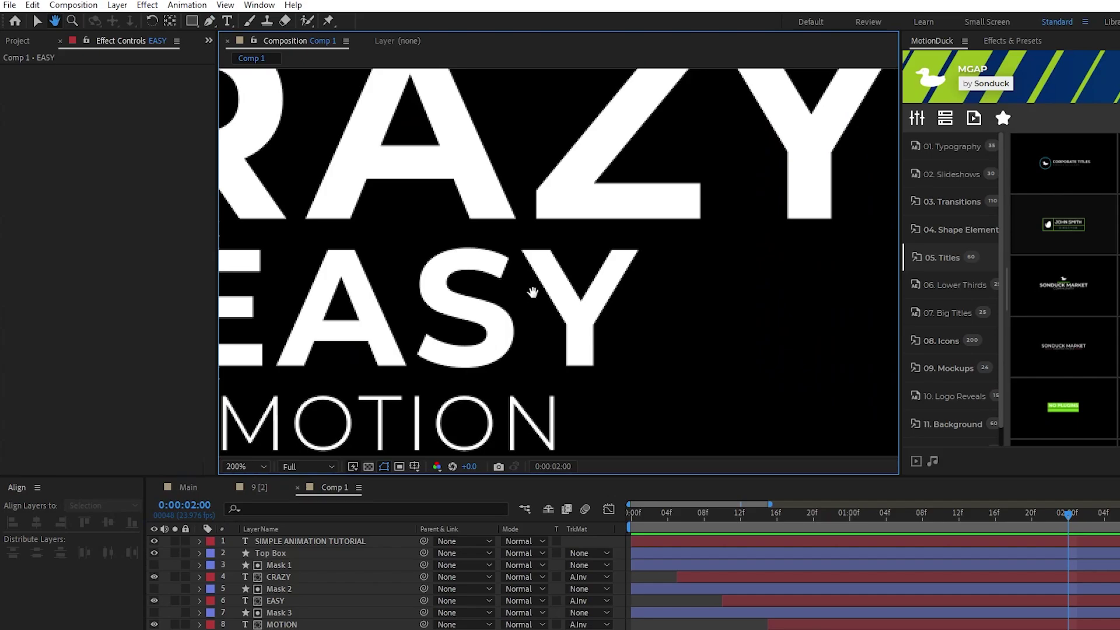
click(728, 380)
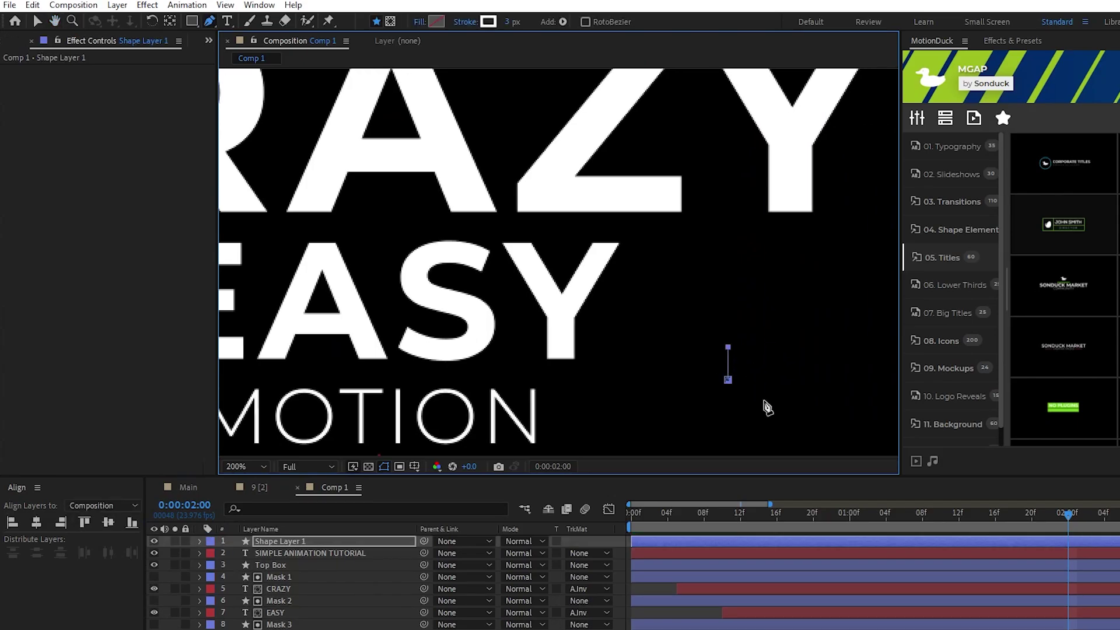
key(v)
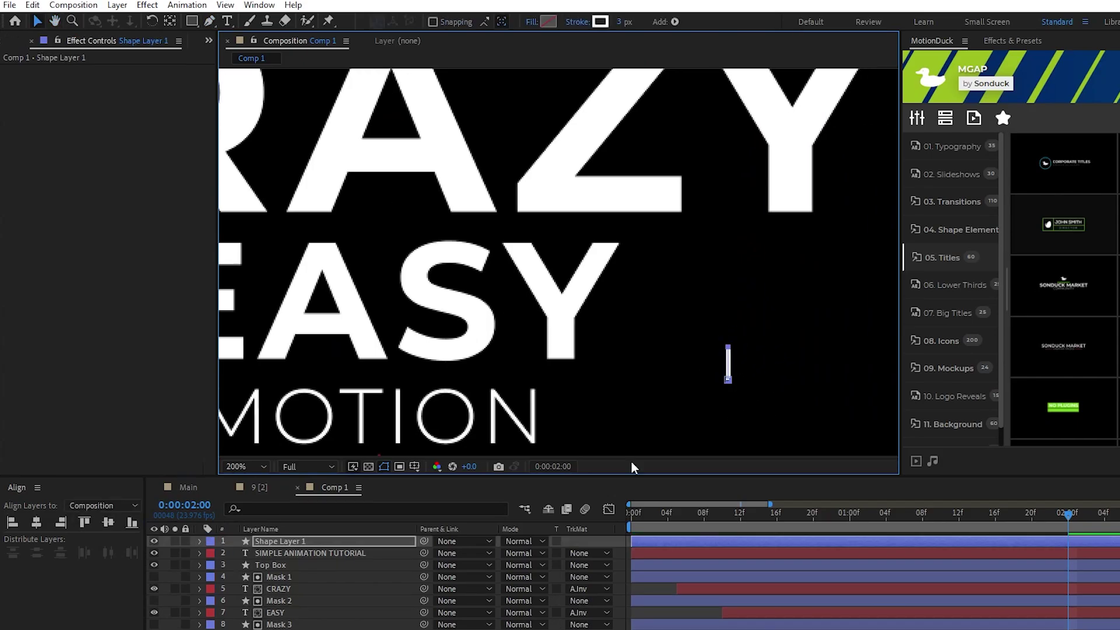
click(211, 555)
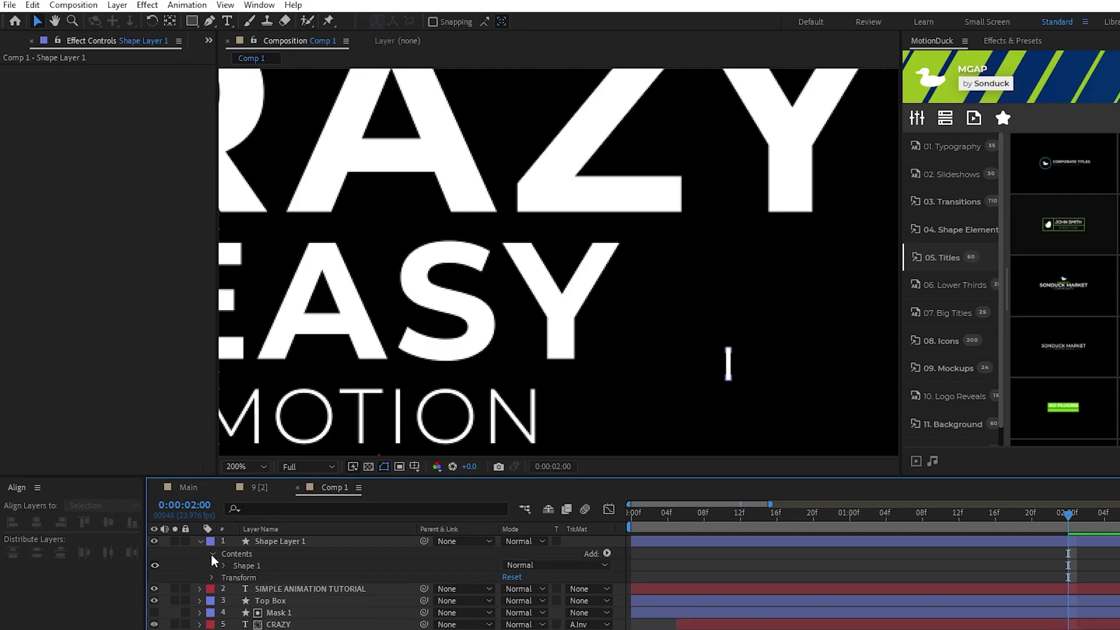
click(251, 566)
key(ctrl+d)
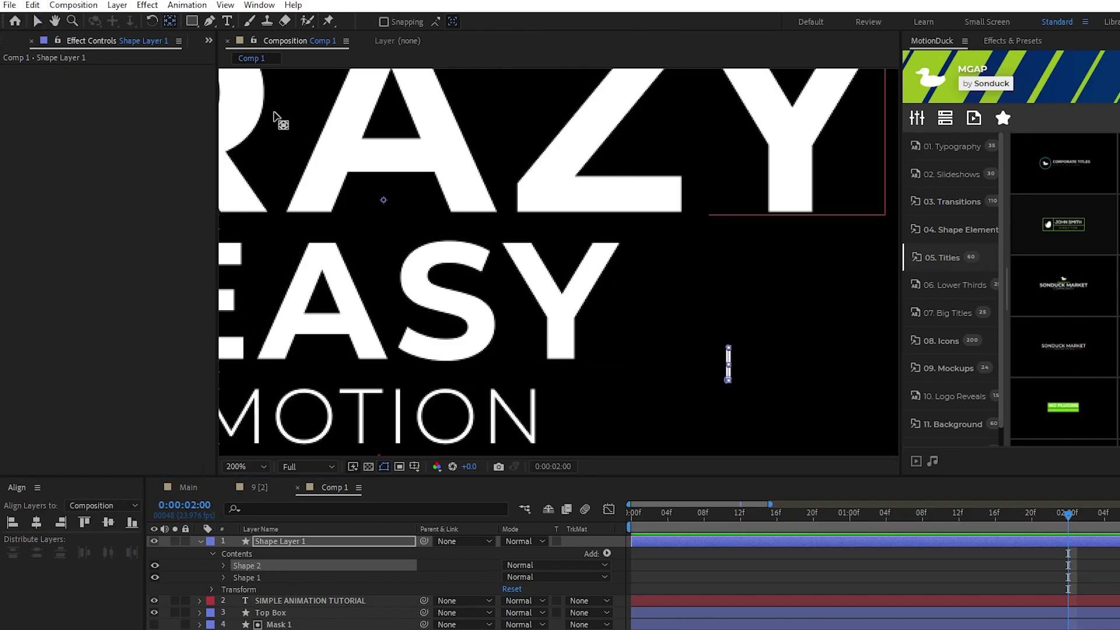
click(398, 208)
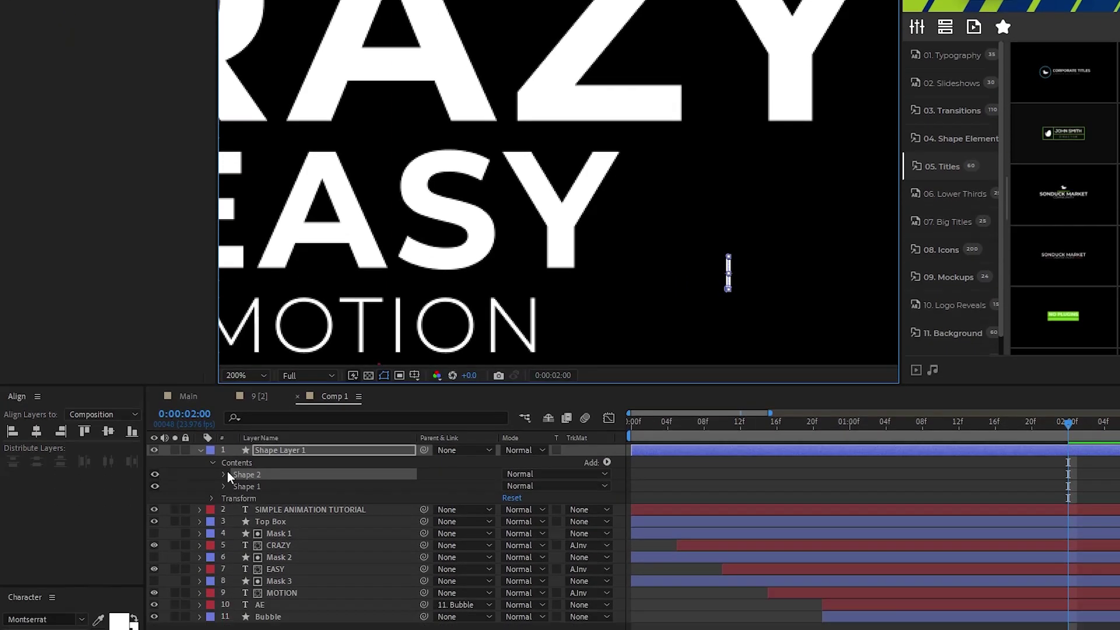
Rotate Shape 2 by 90° to form a white plus sign, then collapse the layer
click(226, 564)
click(235, 613)
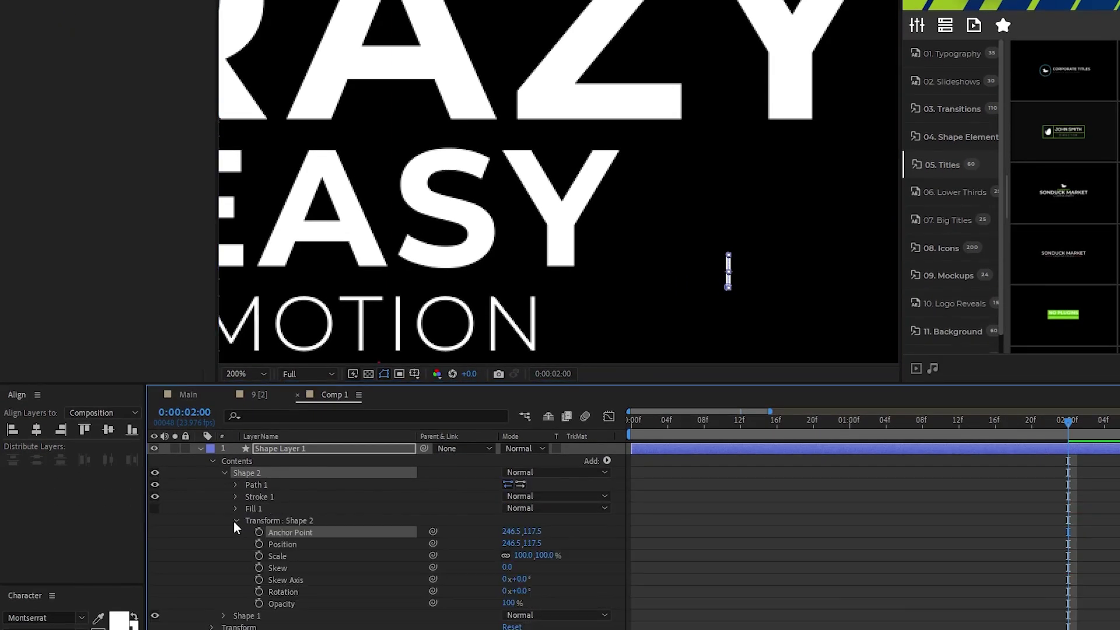
click(562, 587)
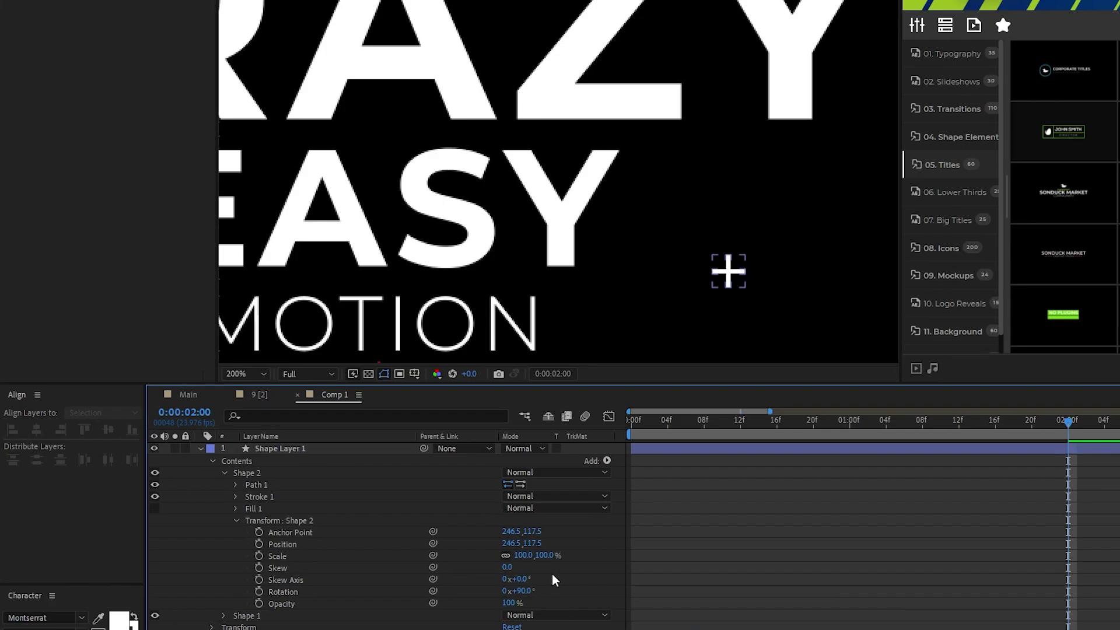
click(307, 473)
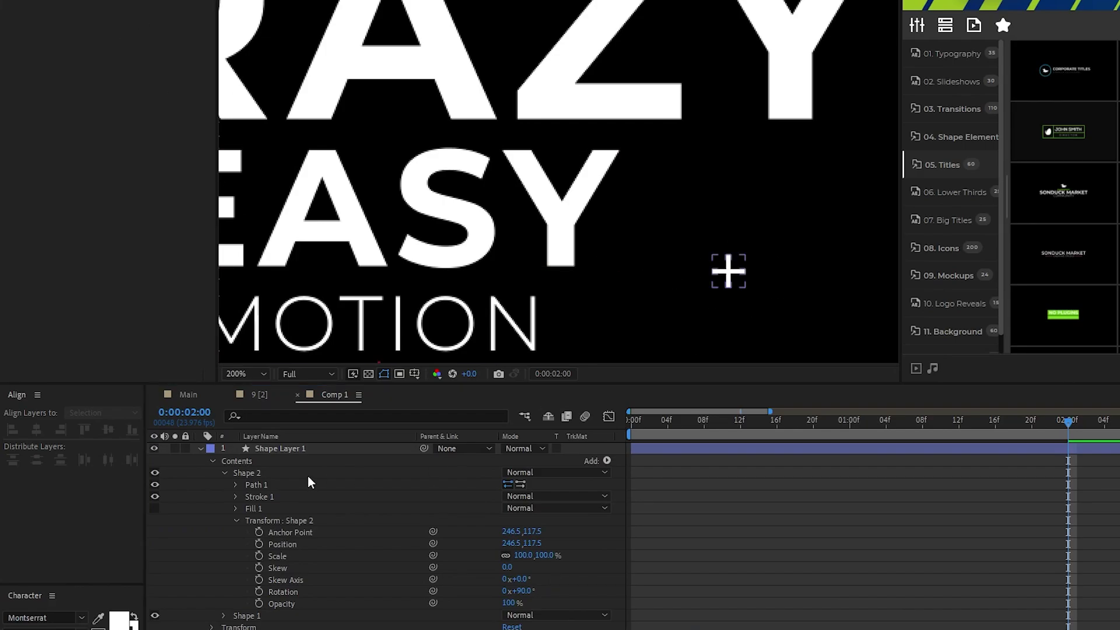
click(200, 448)
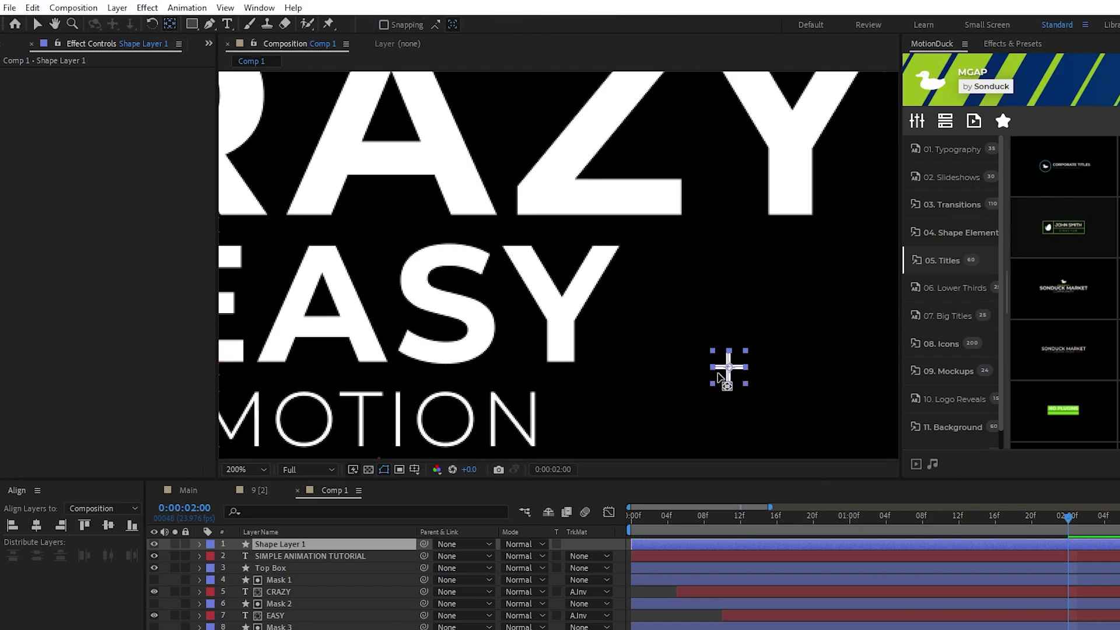
key(v)
scroll(735, 378, down, 2)
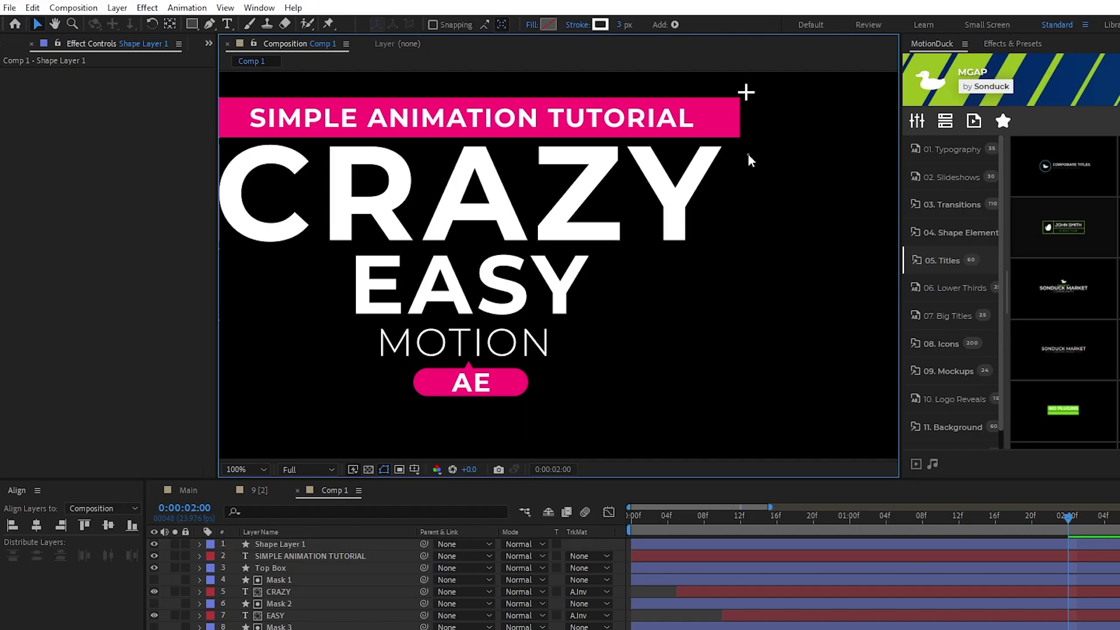
scroll(725, 180, up, 2)
scroll(776, 321, down, 4)
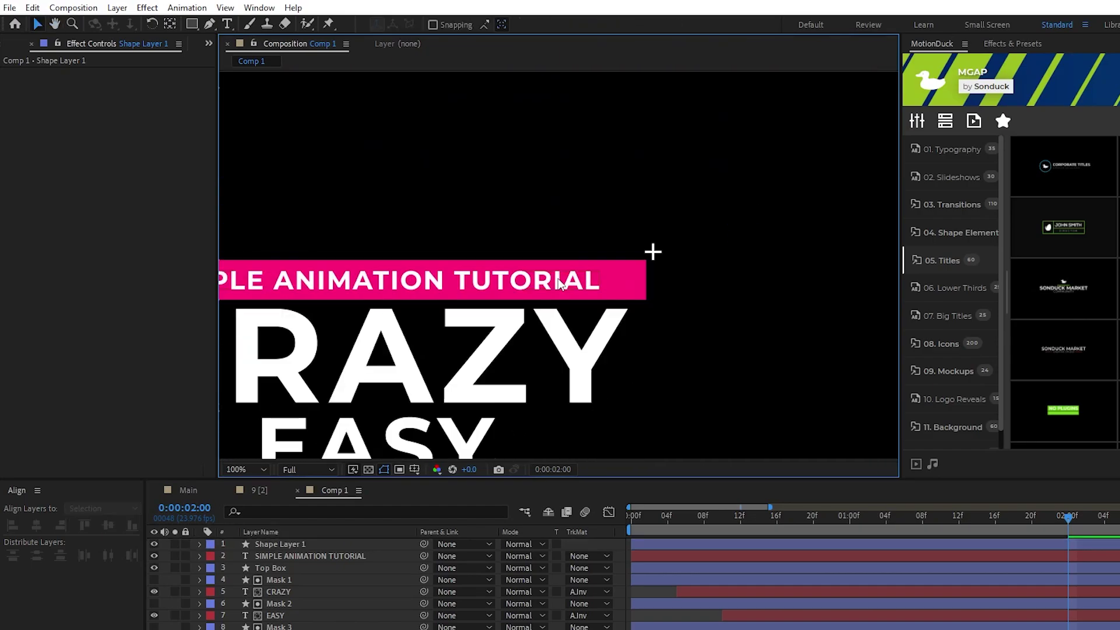
Keyframe the plus sign's Scale at 0% on the first frame and 100% at frame 20
click(308, 546)
key(s)
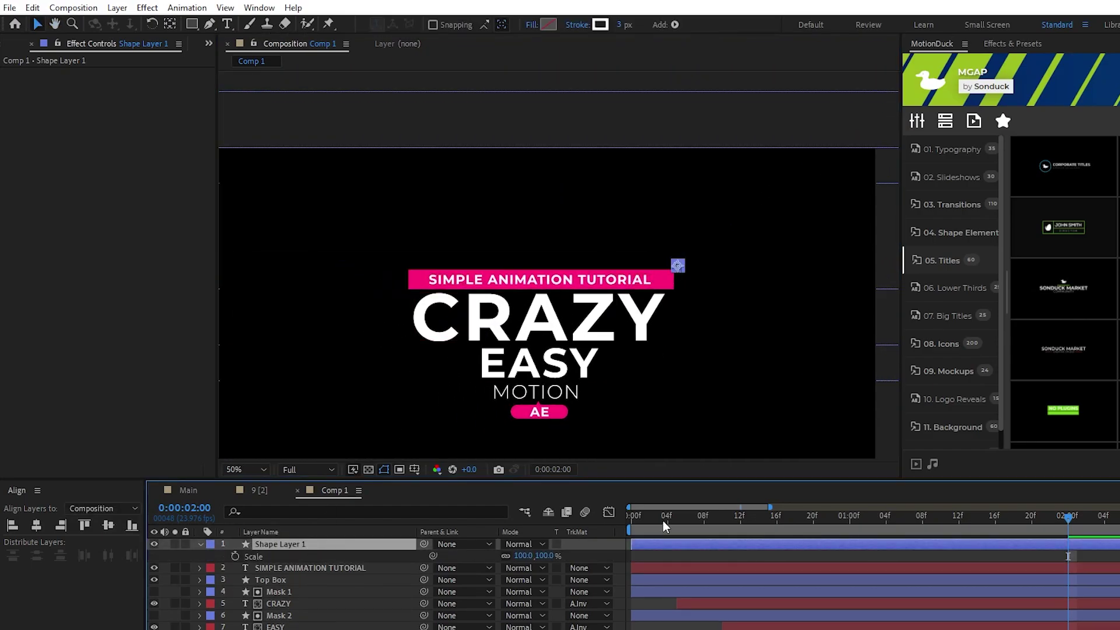
key(Home)
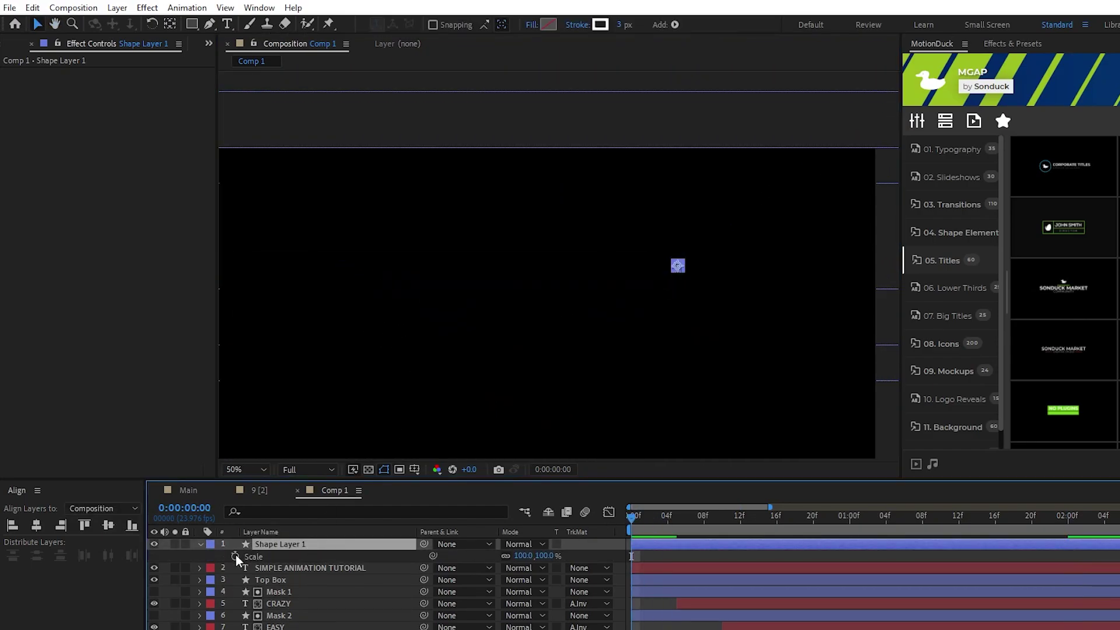
click(236, 555)
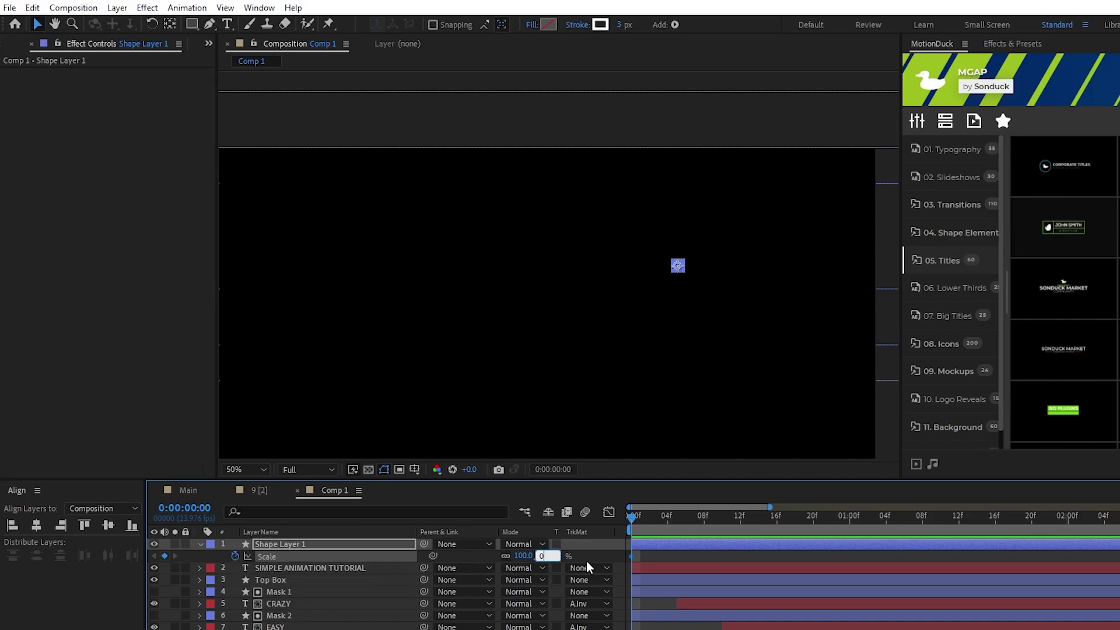
key(Return)
key(shift+Page_Down)
key(shift+Page_Down)
click(532, 555)
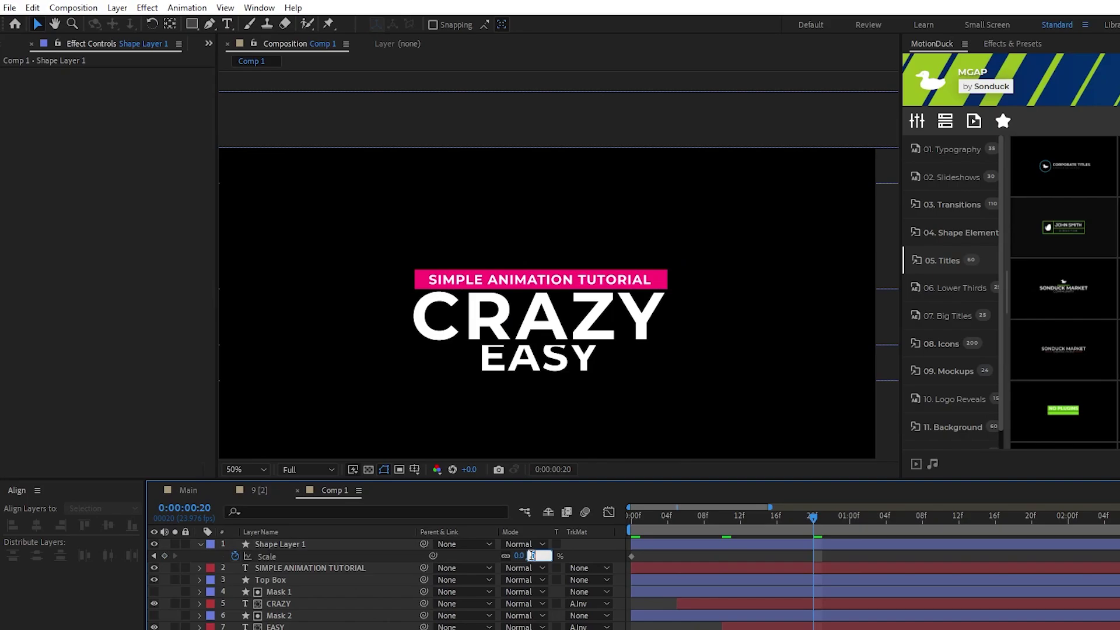
text(100)
key(Return)
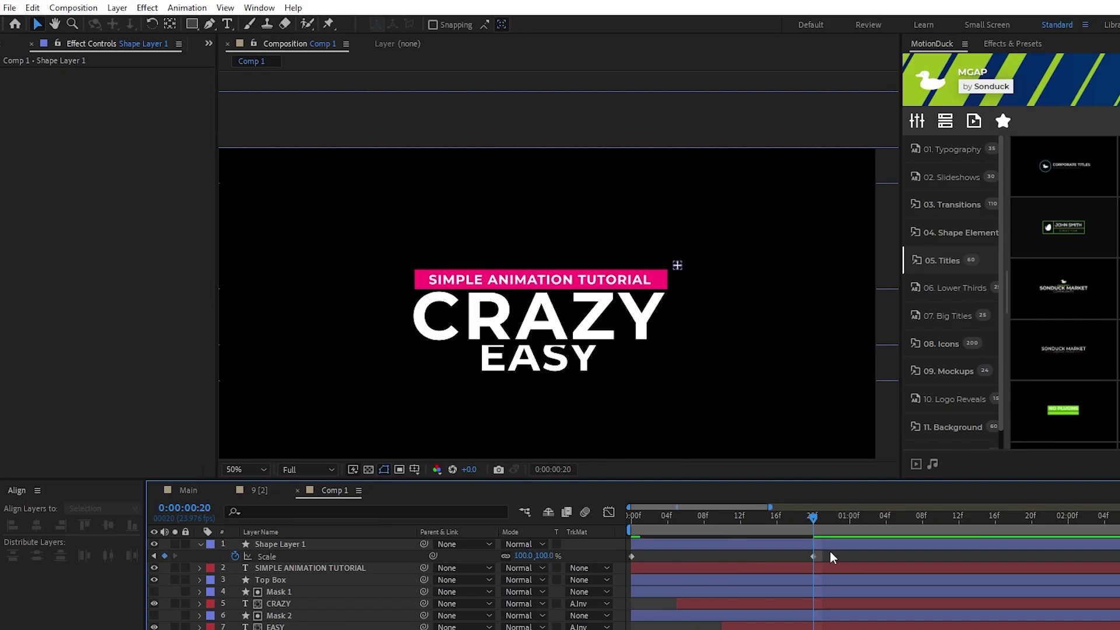
Apply Easy Ease to both scale keyframes and check the speed curve in the Graph Editor
click(756, 547)
key(F9)
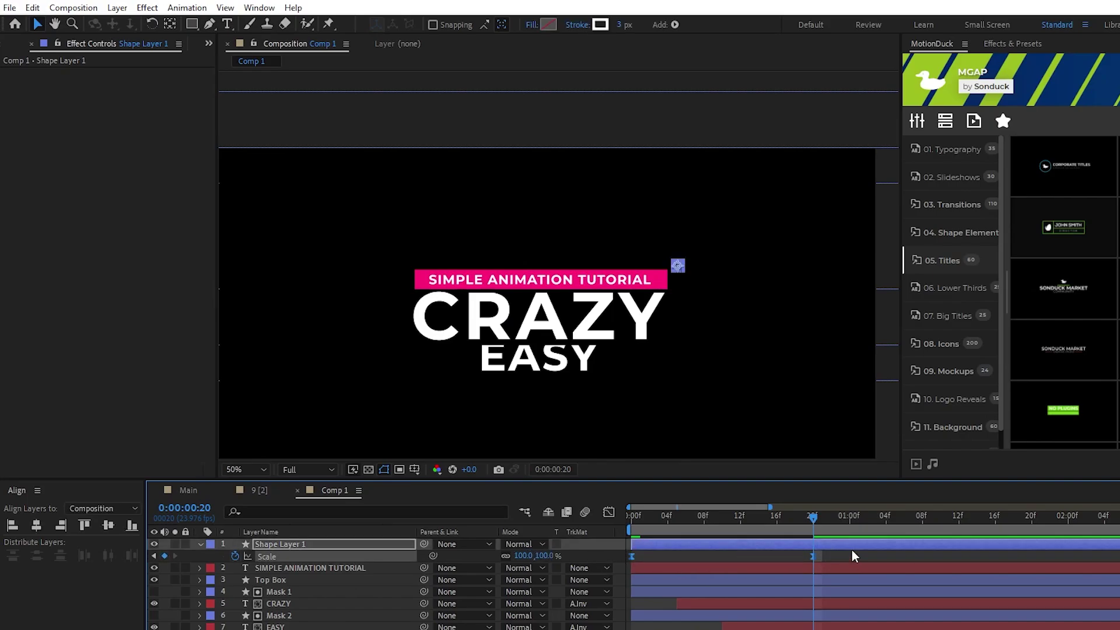
key(shift+F3)
click(301, 548)
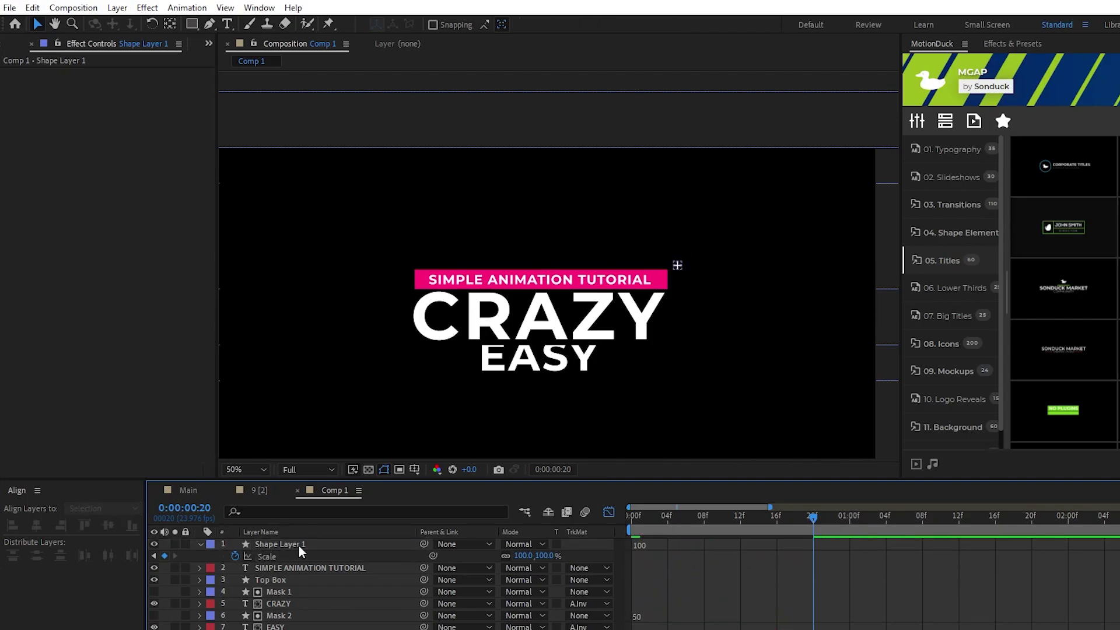
Duplicate the plus sign layer, move the copy to position 589.8, 333.2, and preview the animation
key(ctrl+d)
key(p)
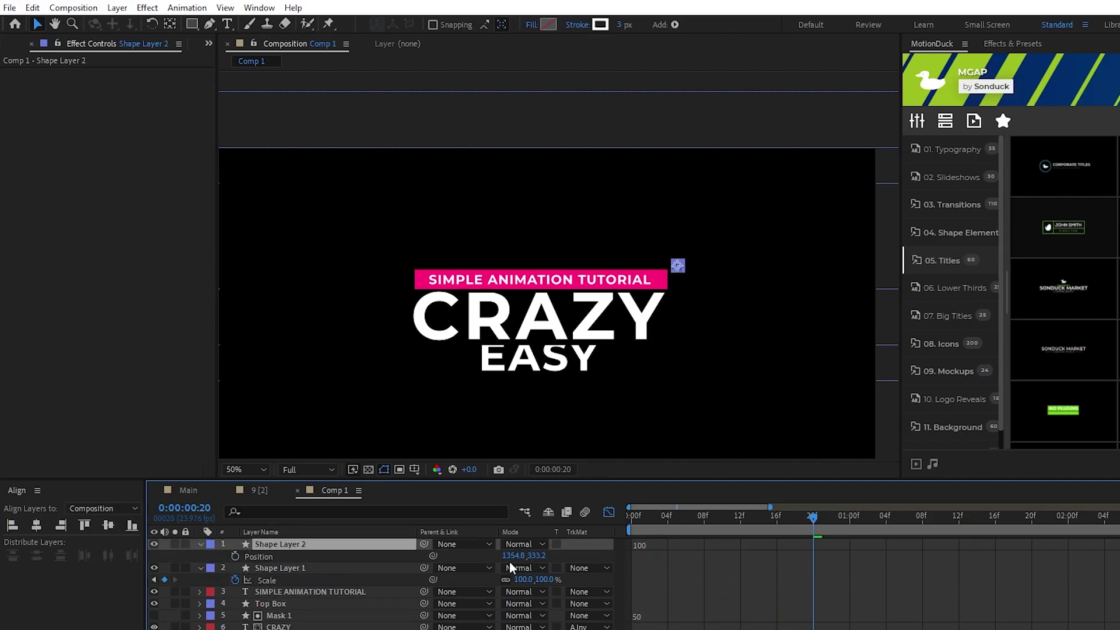
drag(521, 556, 524, 562)
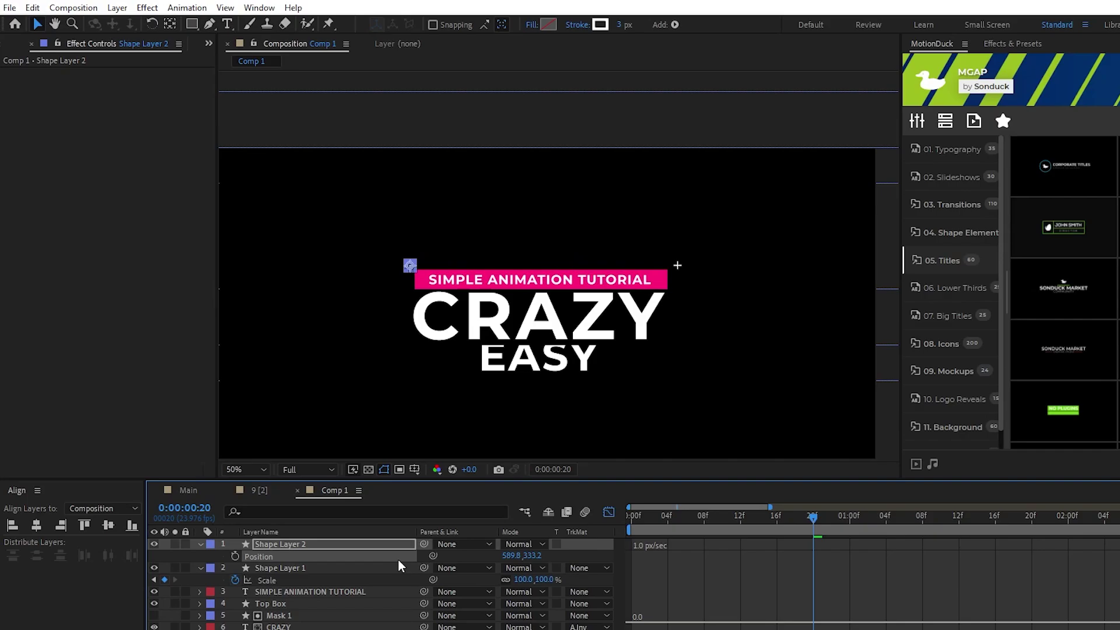
key(F2)
key(space)
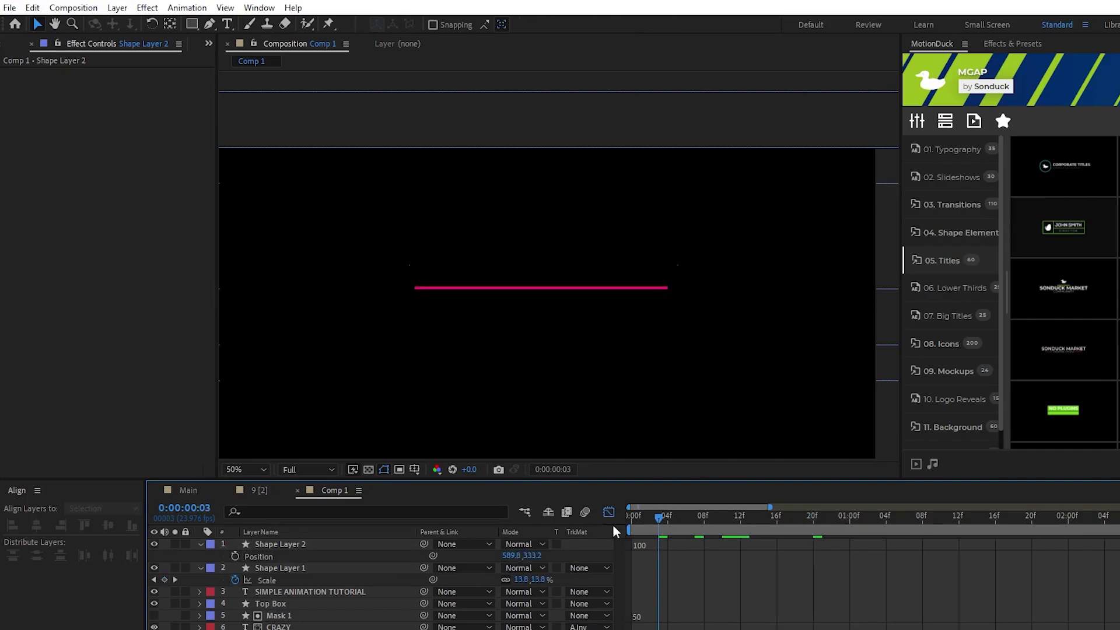